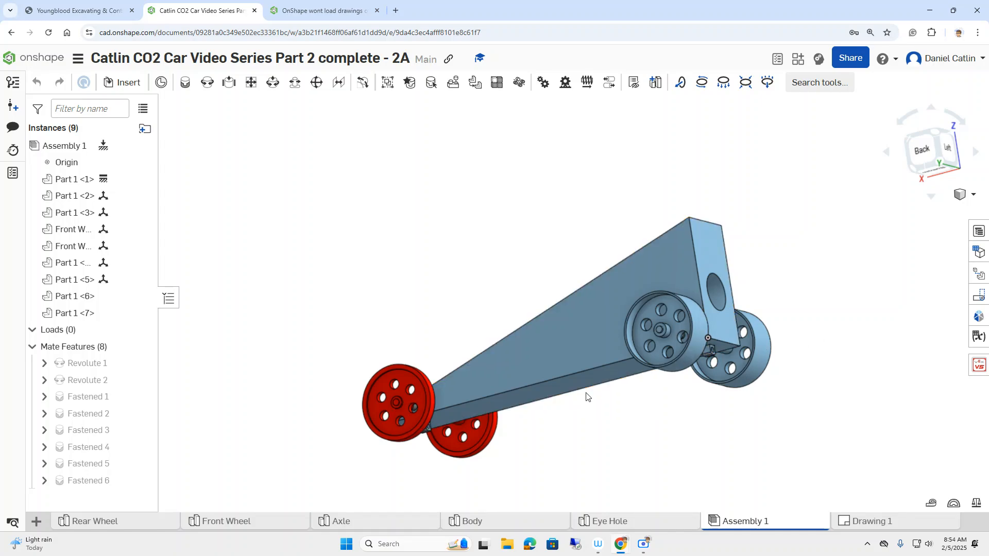
# Inspect the car assembly from several angles and review the finished layout in Drawing 1.
pyautogui.moveTo(413, 212); pyautogui.dragTo(580, 313, button='right')
pyautogui.moveTo(855, 342); pyautogui.dragTo(822, 324, button='right')
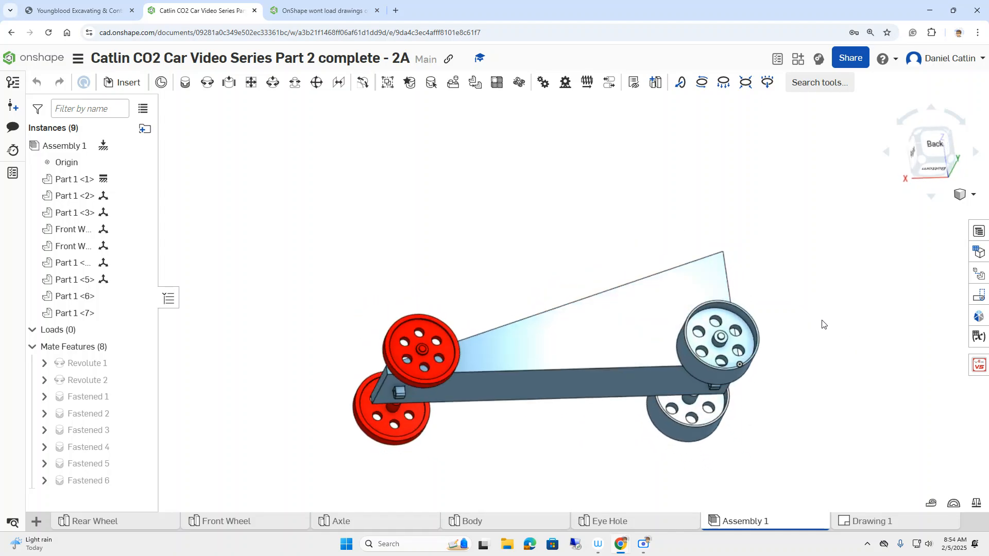
pyautogui.click(882, 521)
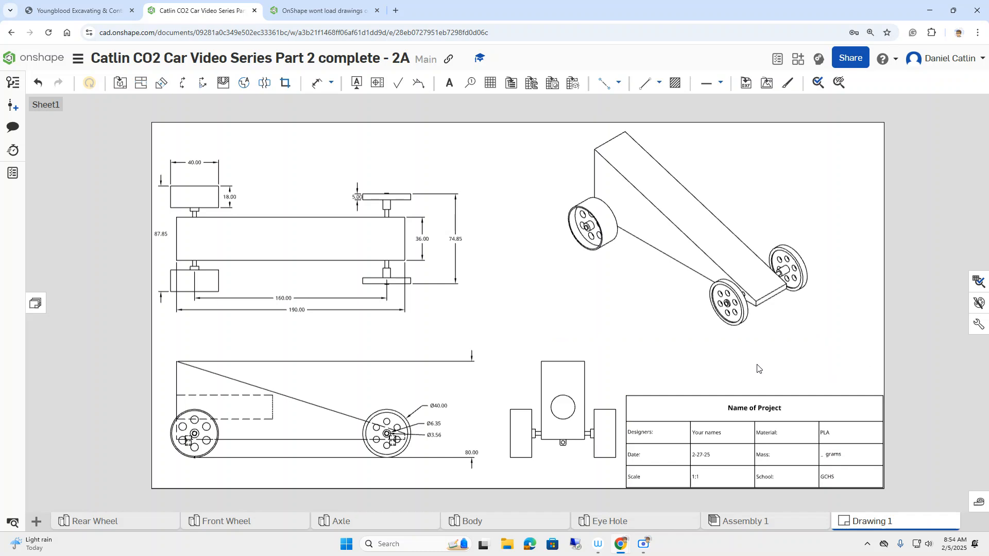
pyautogui.click(783, 523)
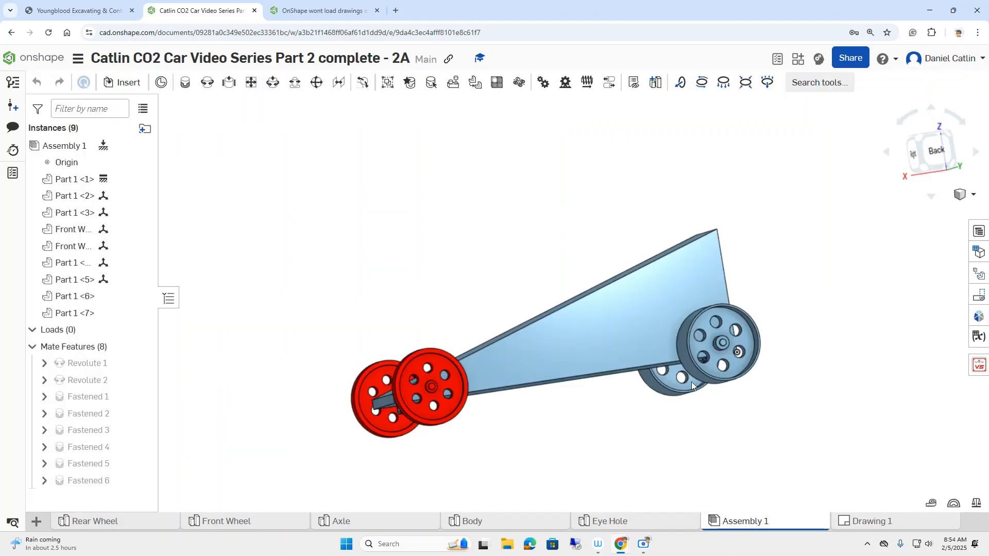
pyautogui.moveTo(820, 351); pyautogui.dragTo(850, 345, button='right')
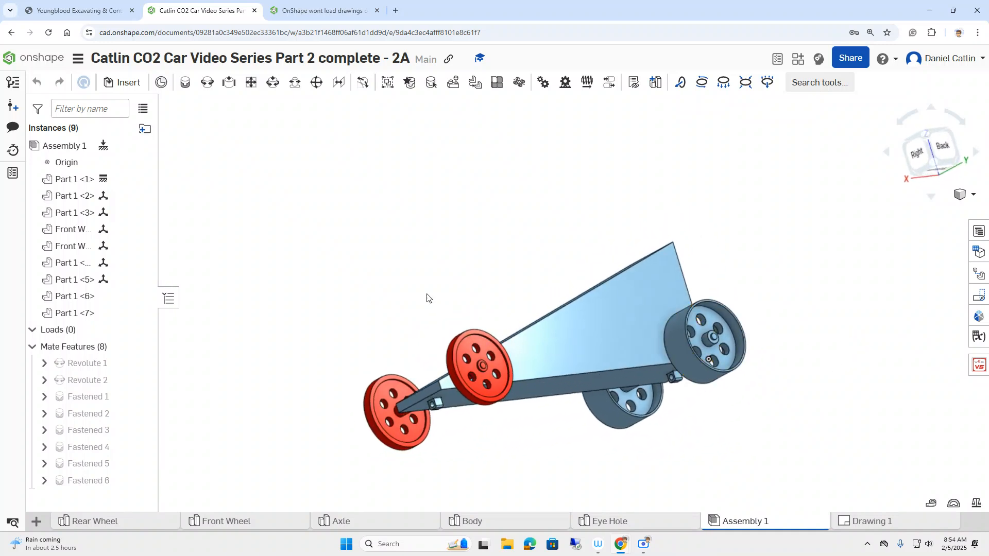
pyautogui.click(587, 329)
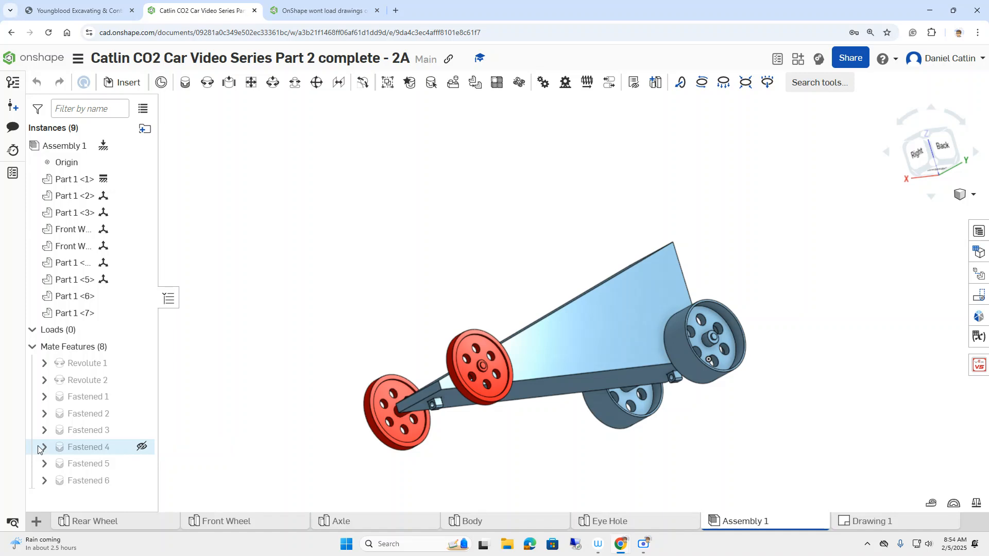
# Create a new empty drawing from a custom ANSI size A template in inches, without border or title block.
pyautogui.click(41, 523)
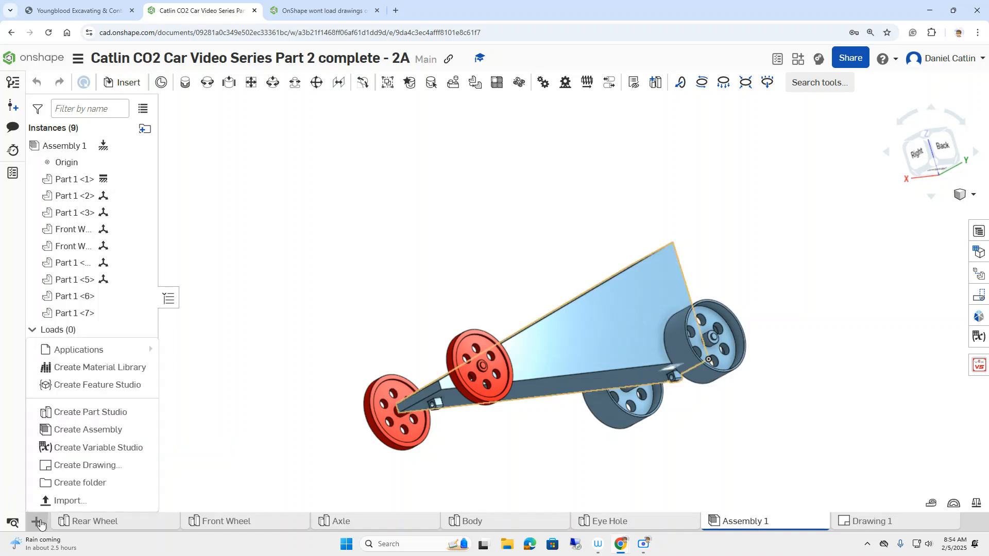
pyautogui.click(76, 471)
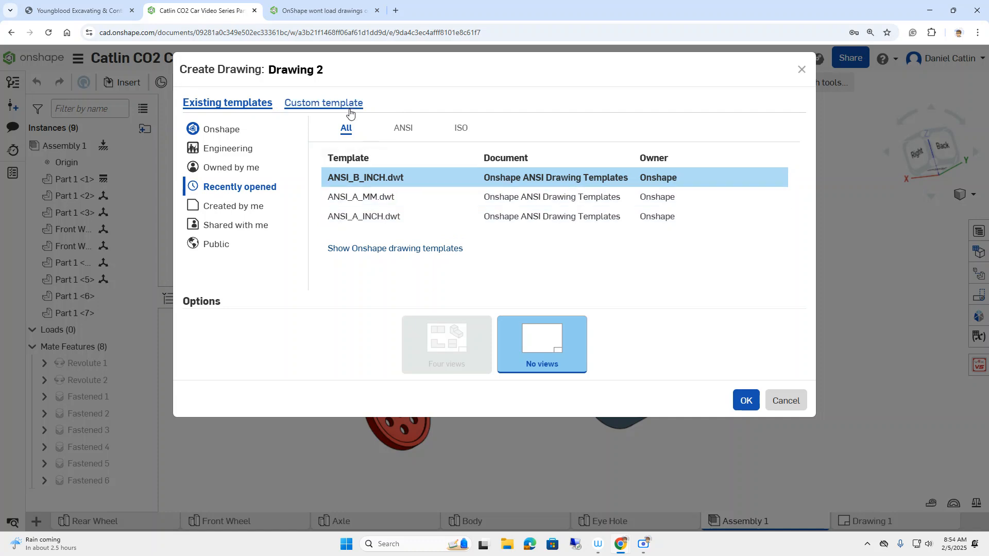
pyautogui.click(314, 100)
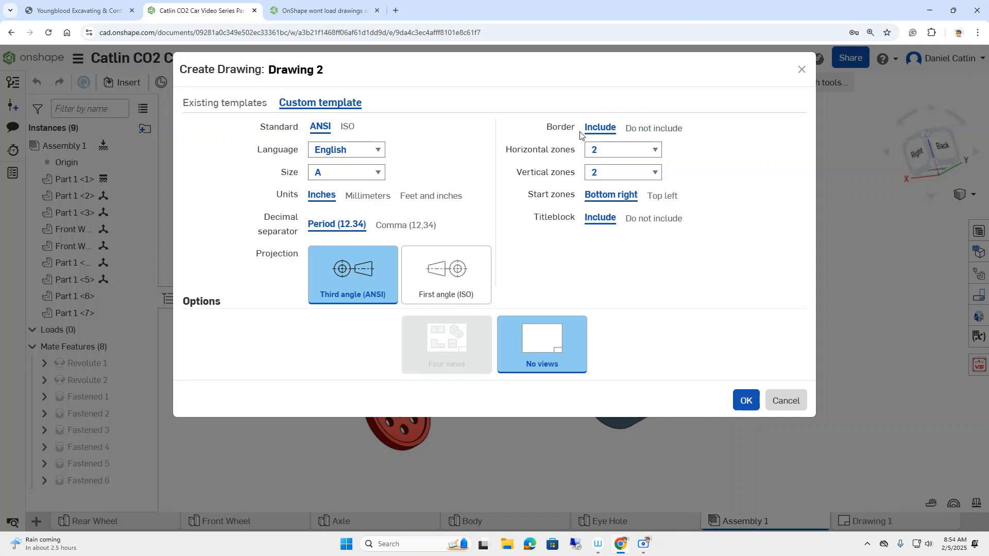
pyautogui.click(653, 128)
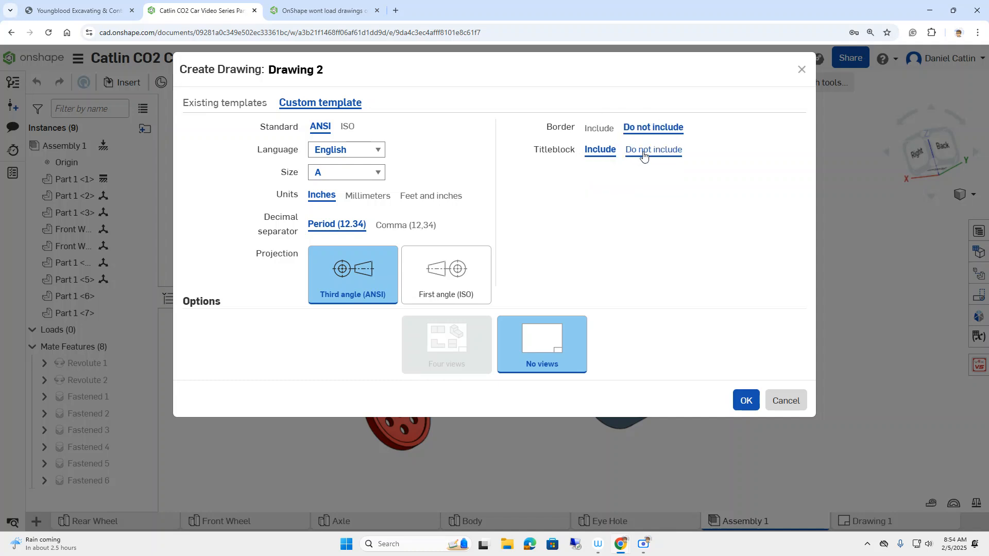
pyautogui.click(639, 152)
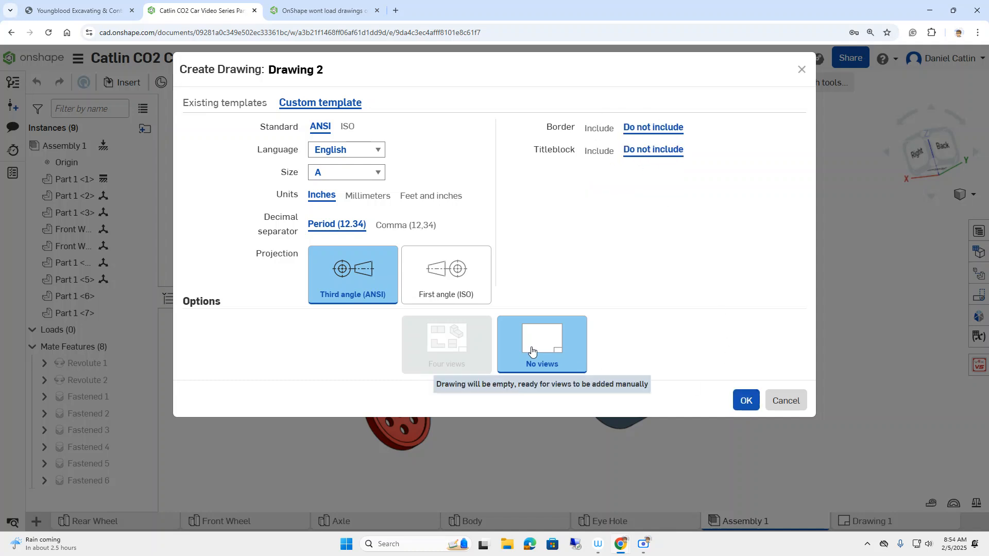
pyautogui.click(750, 407)
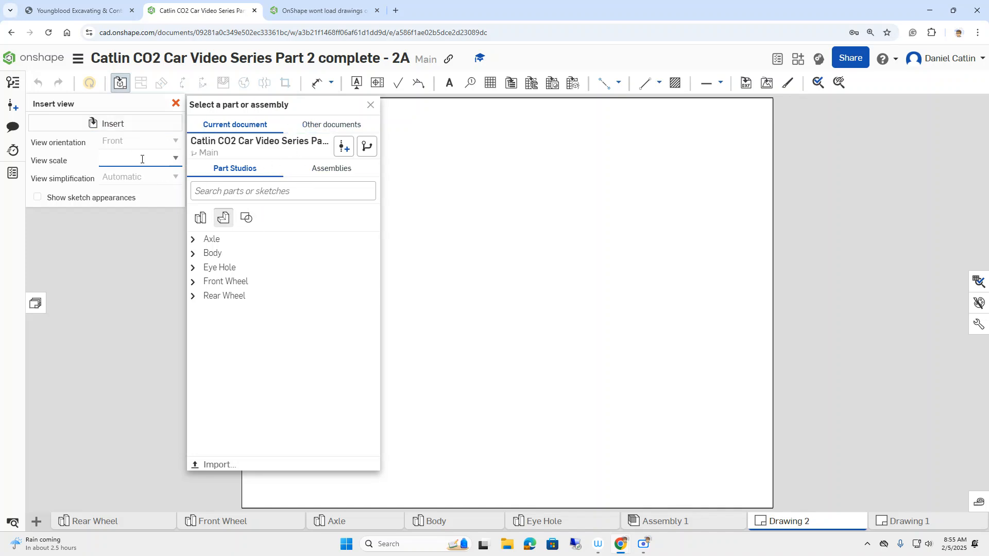
pyautogui.click(175, 159)
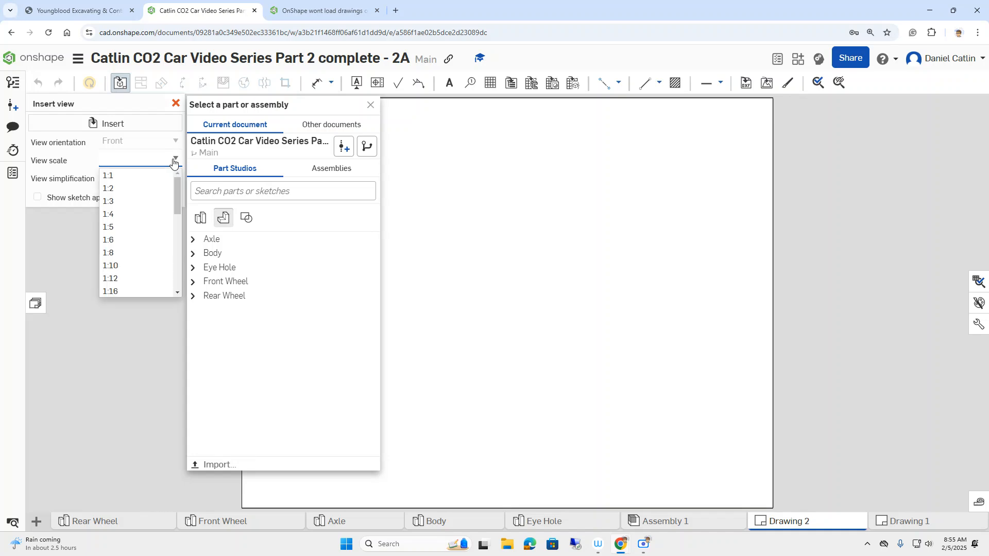
pyautogui.click(117, 178)
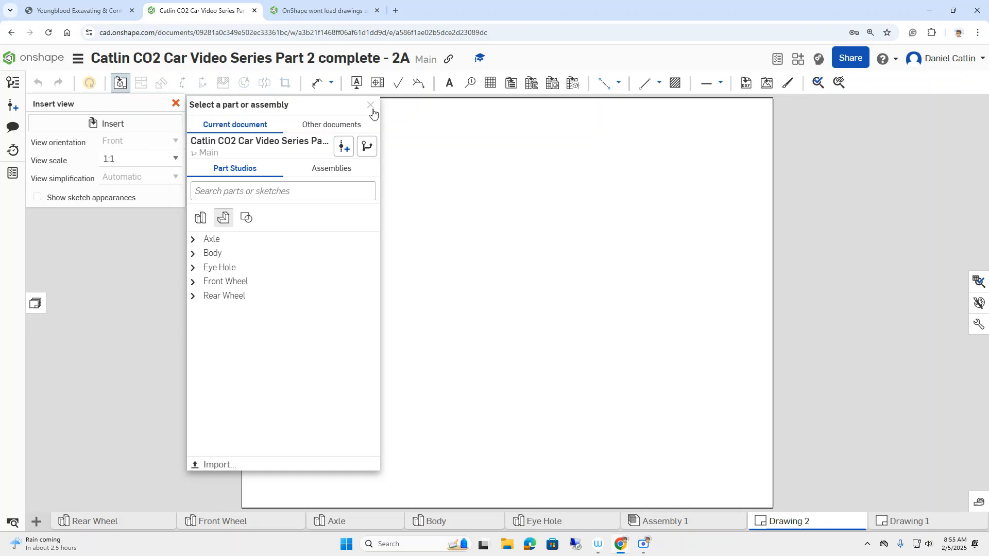
pyautogui.click(332, 168)
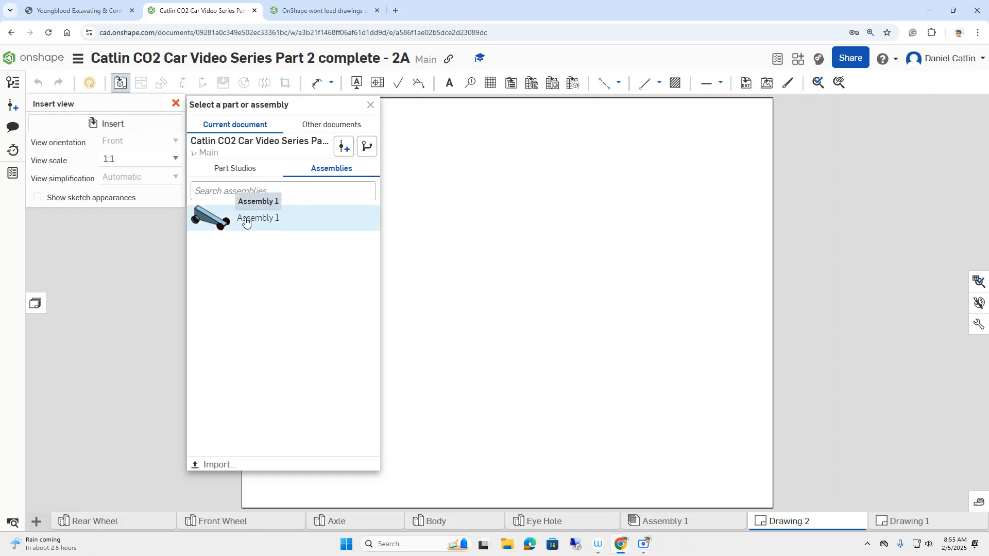
pyautogui.click(371, 106)
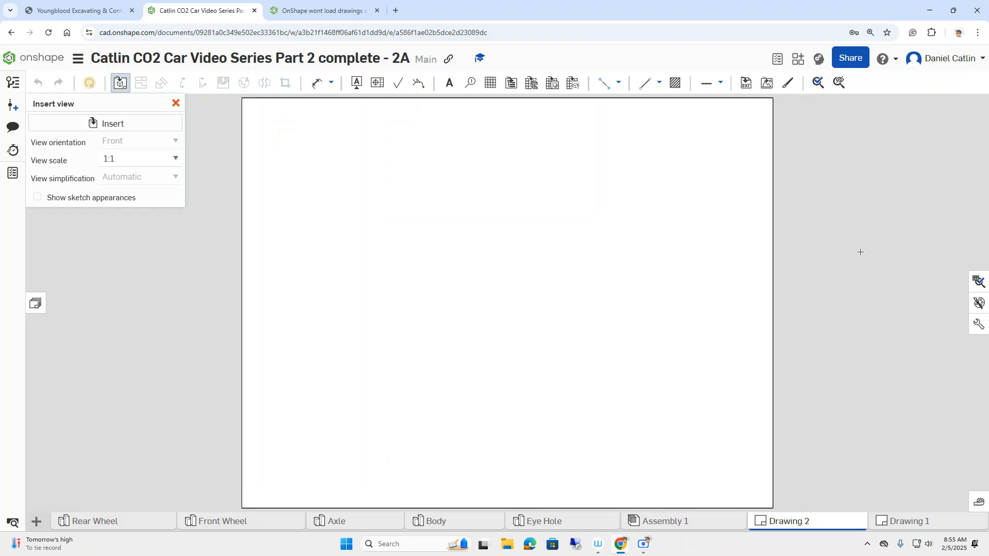
# Abandon the view insertion and set the scale to 1:1 in the properties of Sheet1.
pyautogui.click(35, 305)
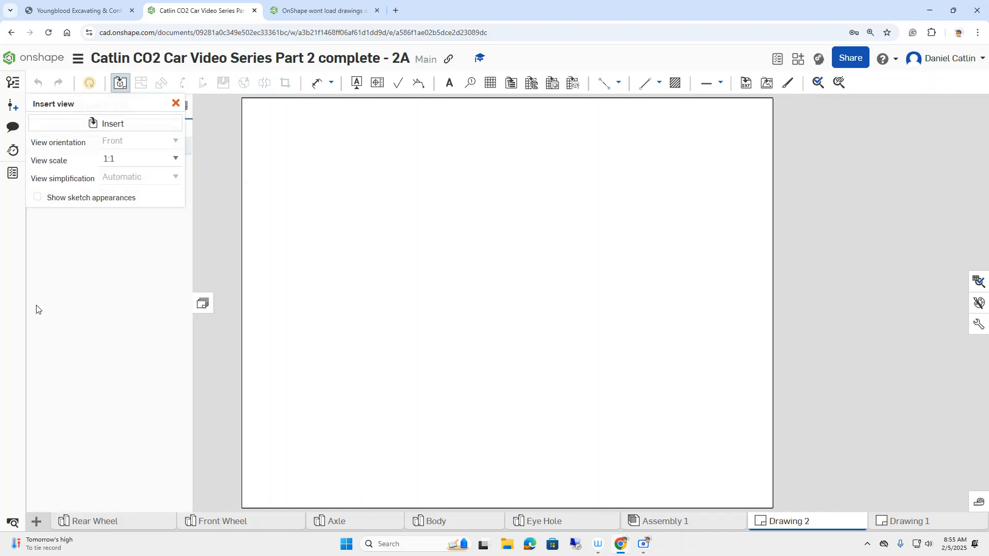
pyautogui.click(176, 104)
pyautogui.click(90, 150)
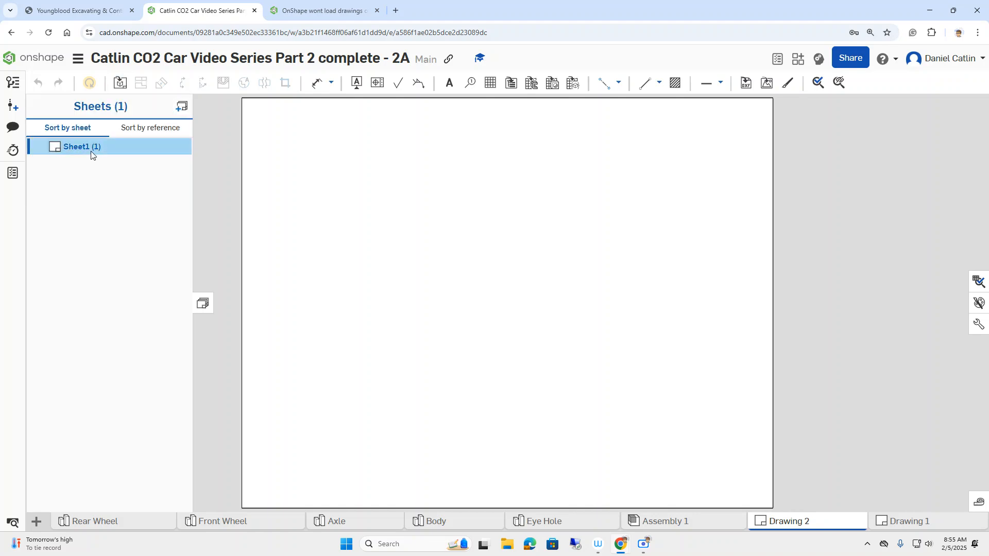
pyautogui.rightClick(90, 151)
pyautogui.click(111, 180)
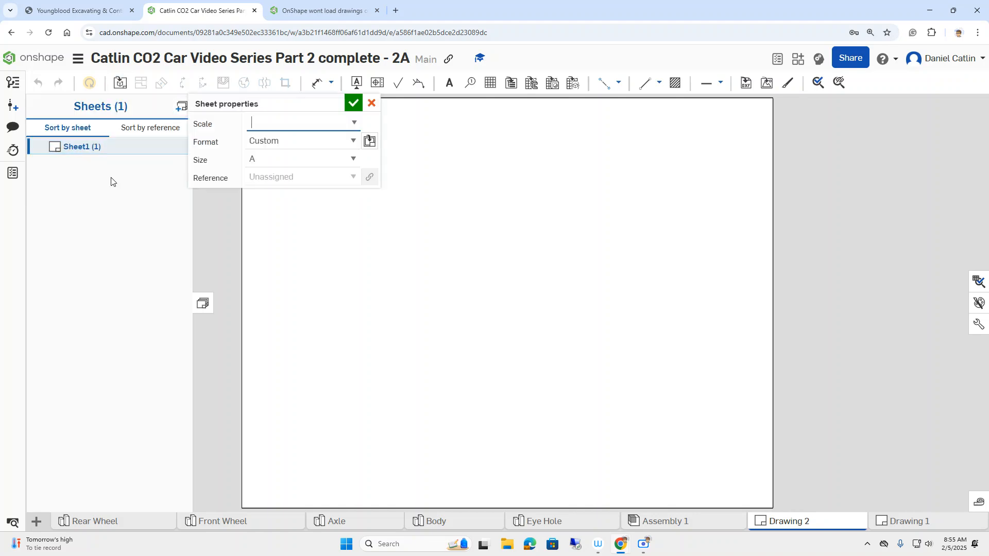
pyautogui.click(353, 124)
pyautogui.click(283, 140)
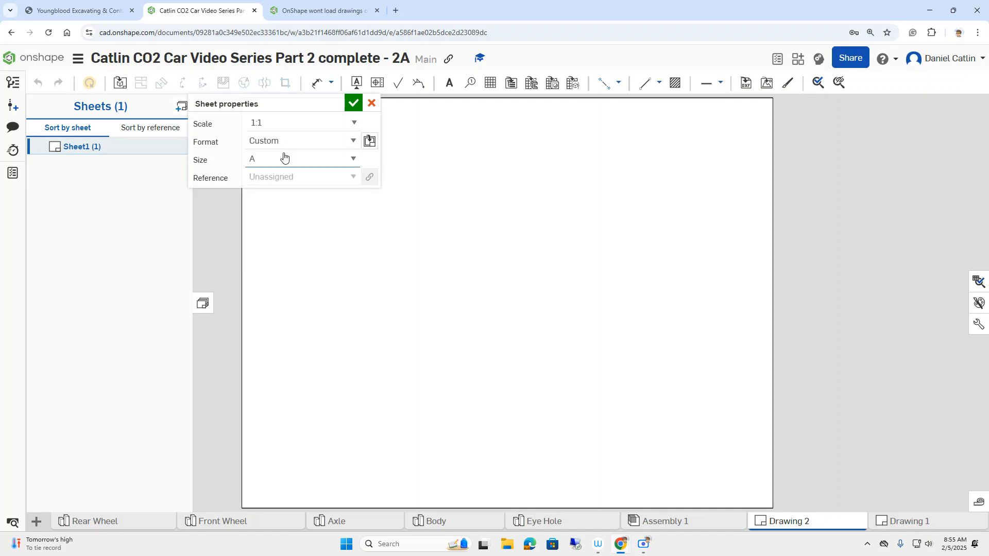
# Give Sheet1 a custom size of 24 in wide by 18 in high and apply the sheet properties.
pyautogui.click(358, 163)
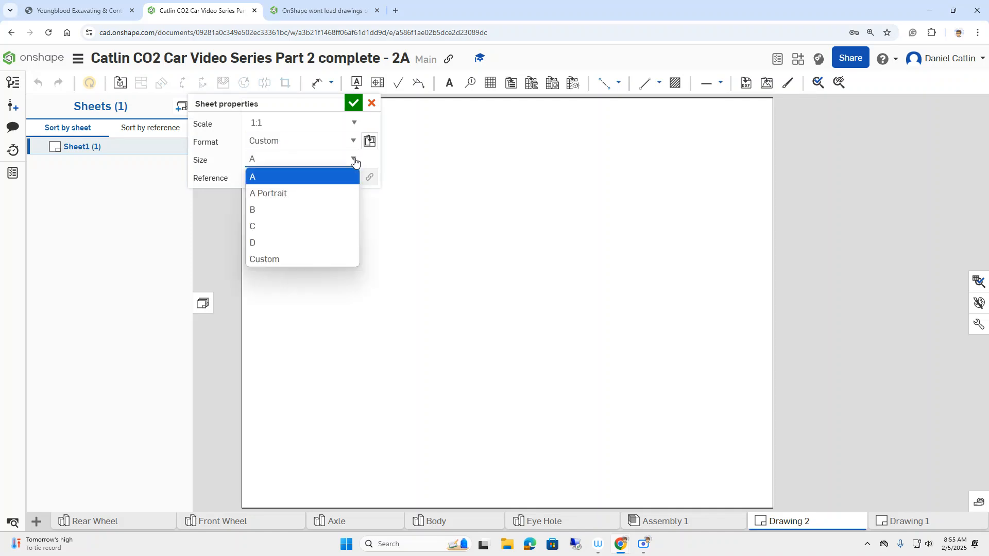
pyautogui.click(280, 257)
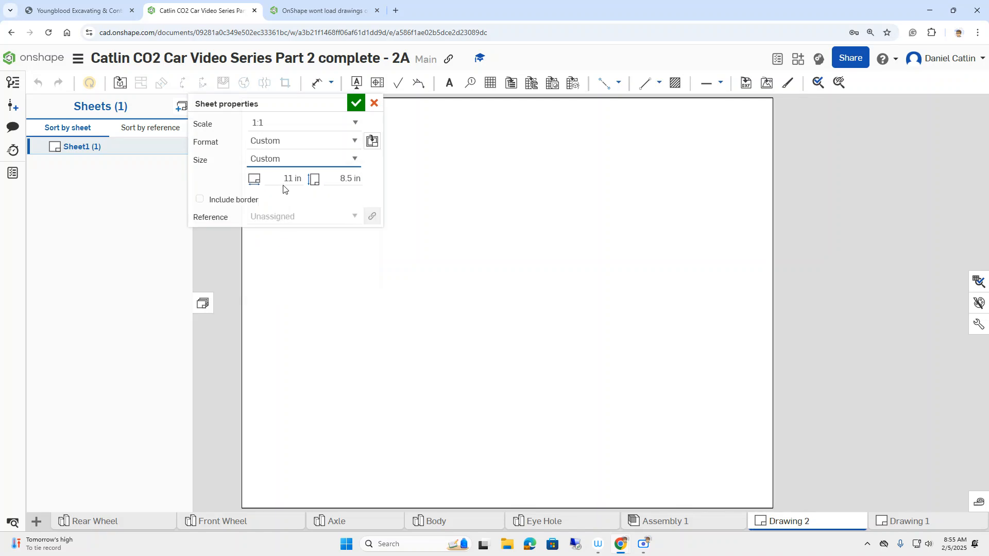
pyautogui.click(283, 178)
pyautogui.write('24')
pyautogui.press('Tab')
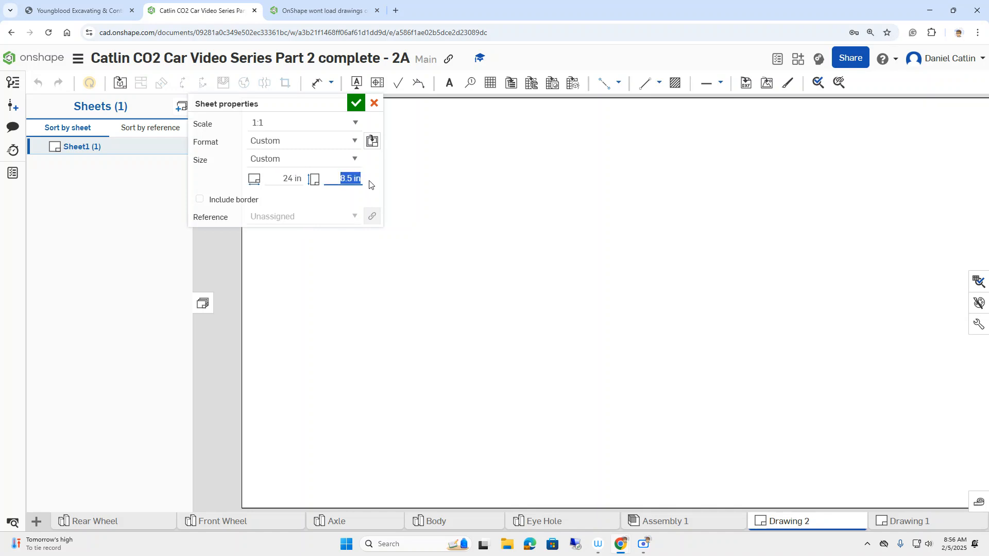
pyautogui.write('18')
pyautogui.click(355, 103)
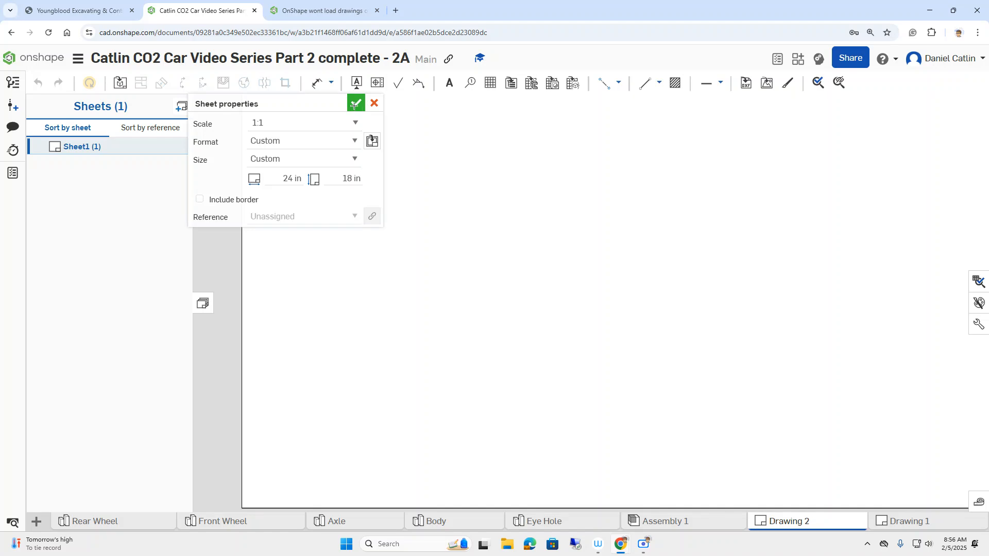
# Insert a Left view of Assembly 1 at 1:1 scale in the lower part of the sheet, right of centre.
pyautogui.scroll(2, 613, 314)
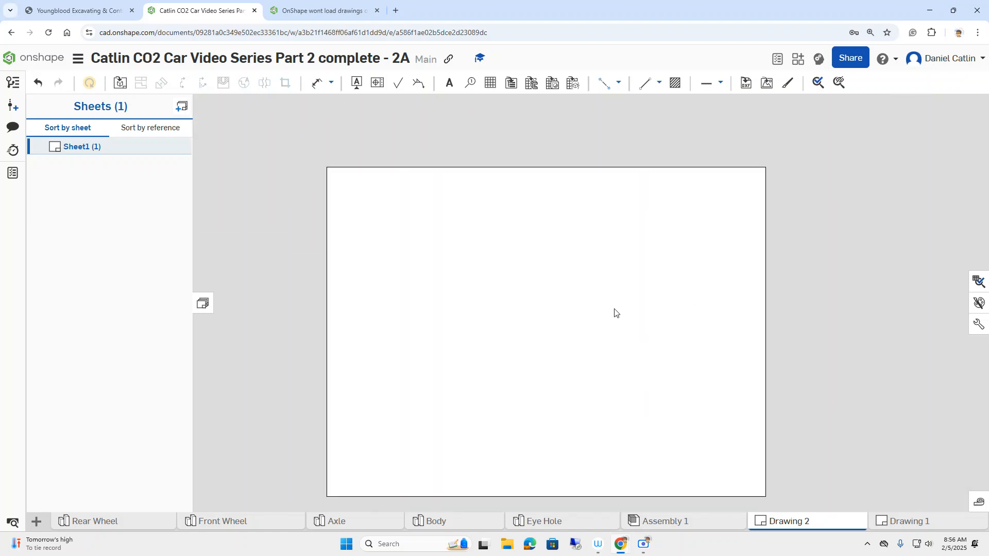
pyautogui.scroll(-1, 650, 280)
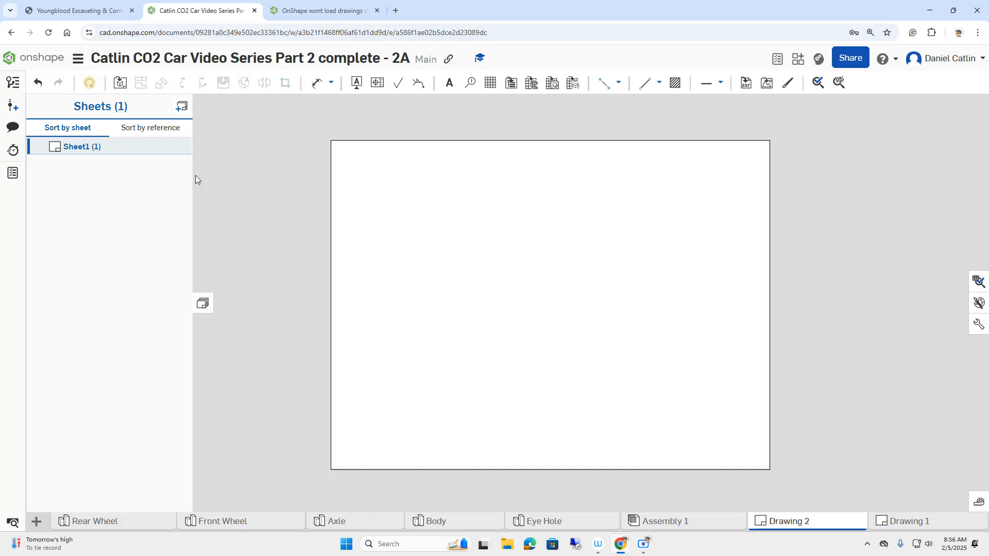
pyautogui.click(121, 84)
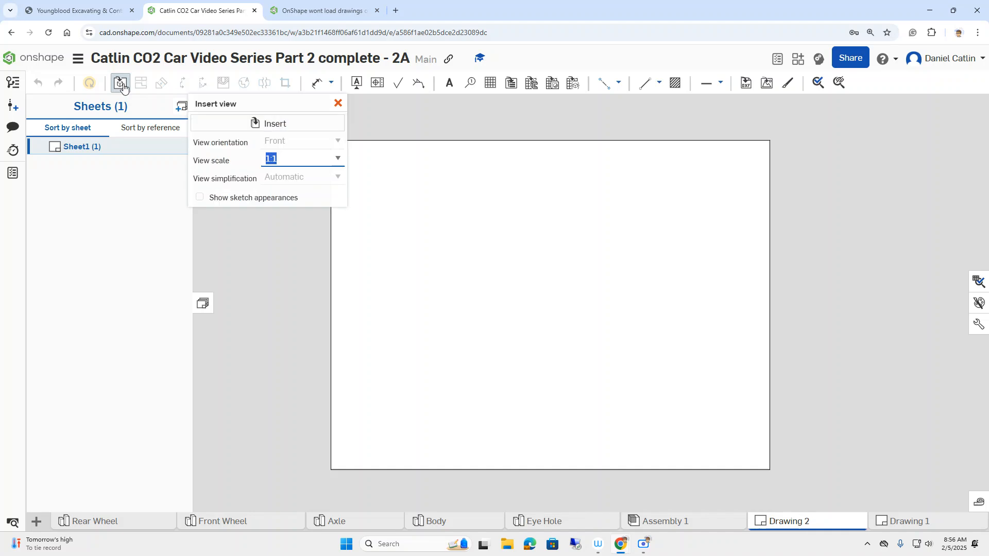
pyautogui.click(268, 129)
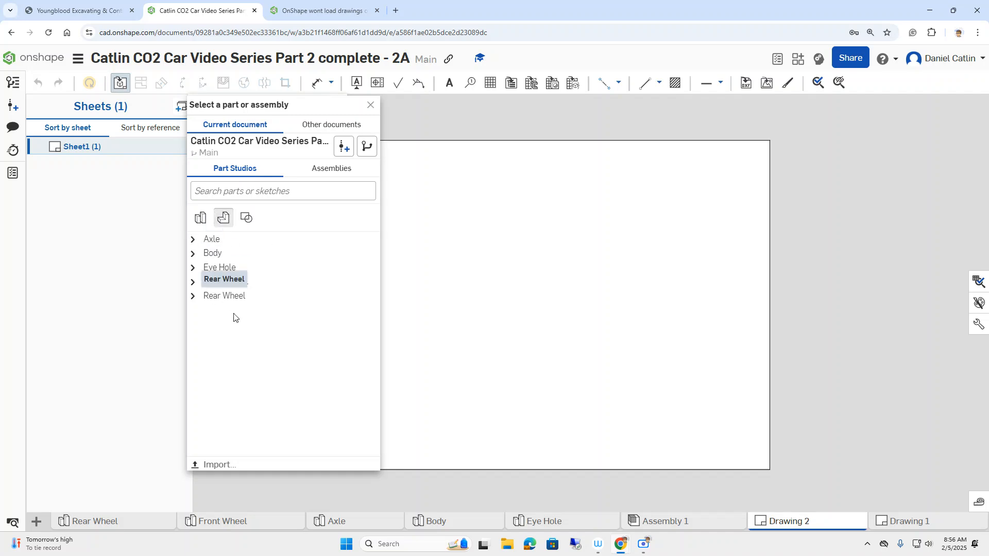
pyautogui.click(331, 171)
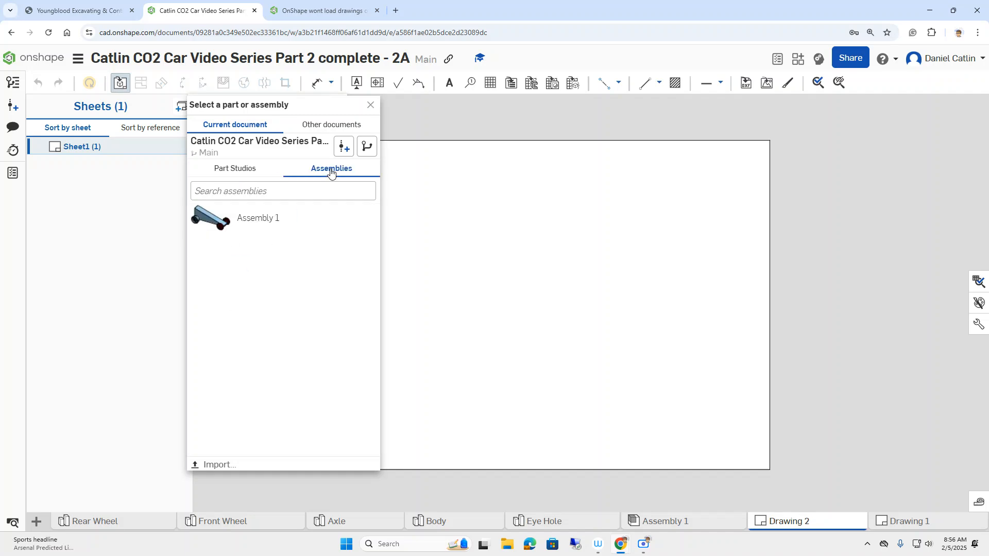
pyautogui.click(236, 222)
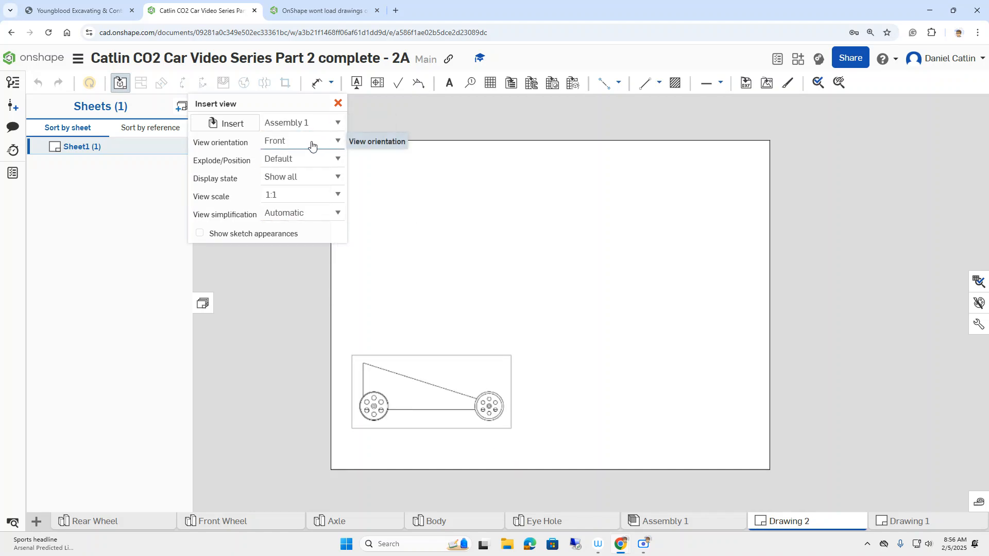
pyautogui.click(337, 142)
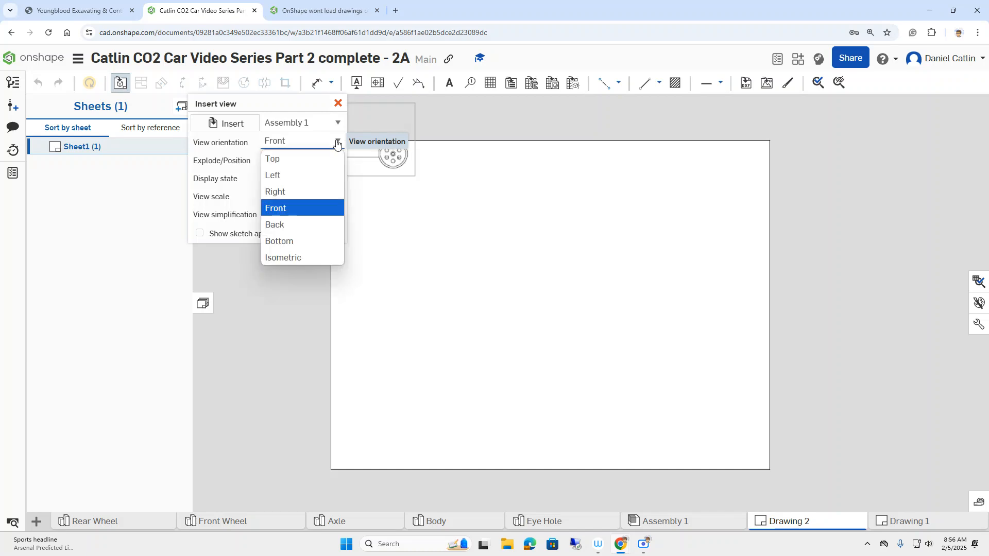
pyautogui.click(297, 177)
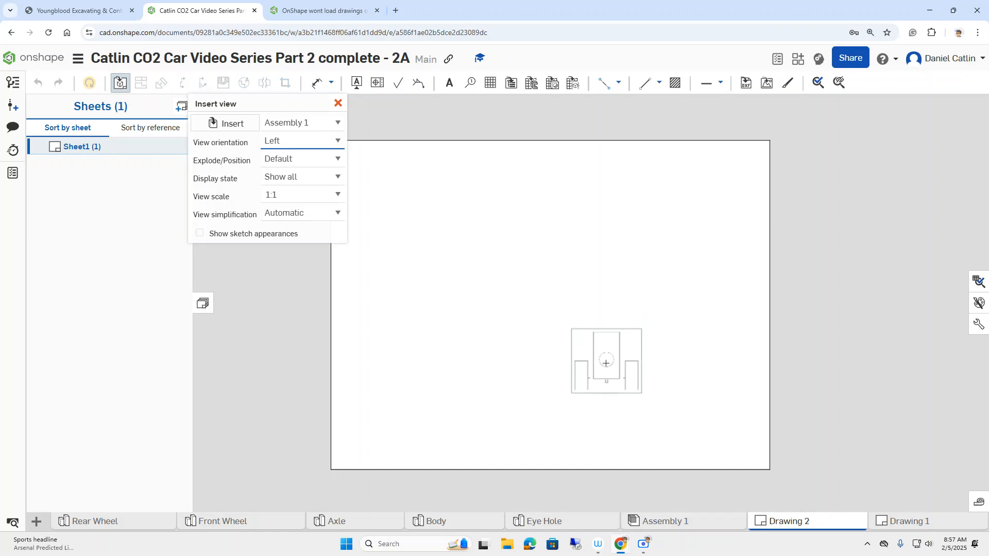
pyautogui.click(589, 374)
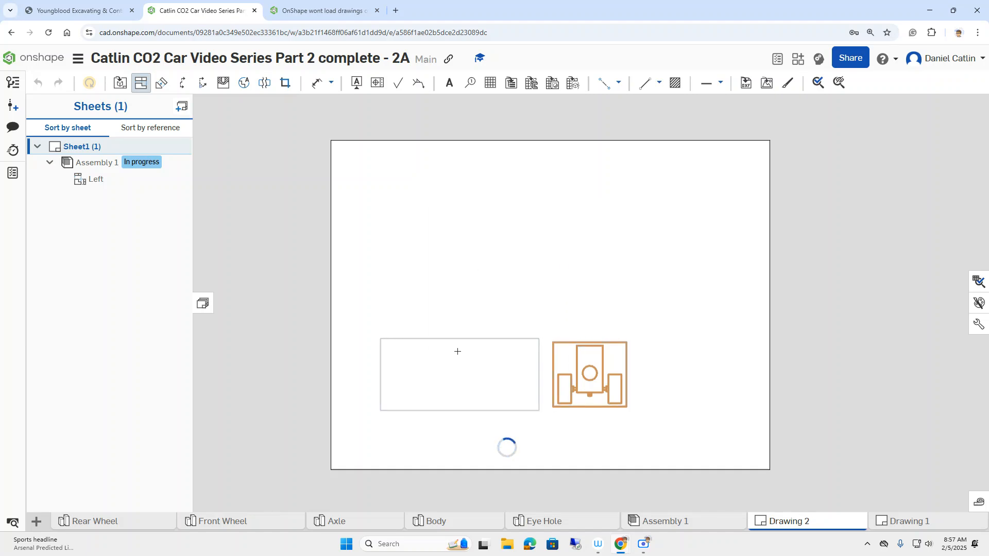
# Project the car's side view to the left of the inserted view, and its top view above the side view.
pyautogui.moveTo(451, 350); pyautogui.dragTo(449, 350)
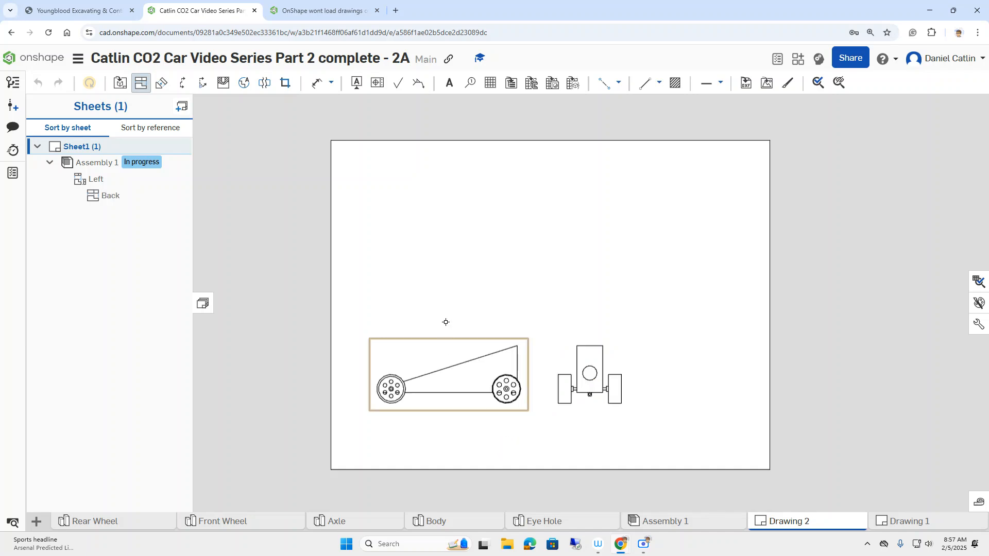
pyautogui.click(448, 367)
pyautogui.moveTo(448, 366); pyautogui.dragTo(445, 316)
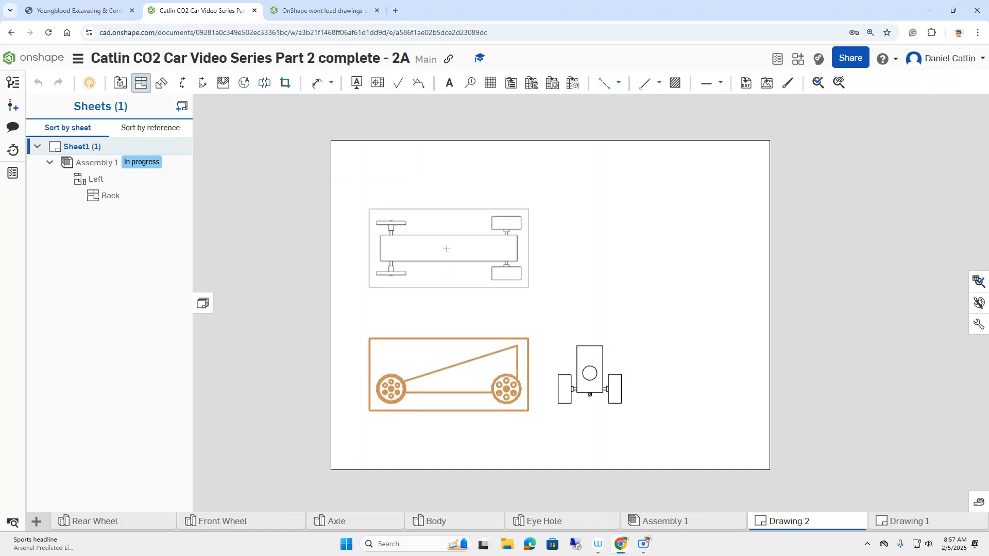
pyautogui.click(447, 249)
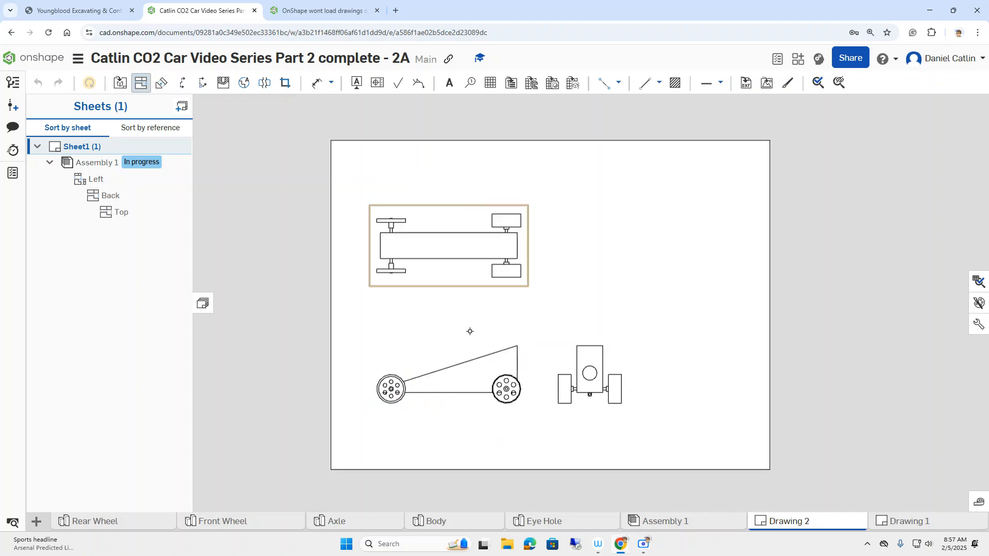
# Project an isometric view of the car from the side view into the sheet's upper right area.
pyautogui.click(474, 380)
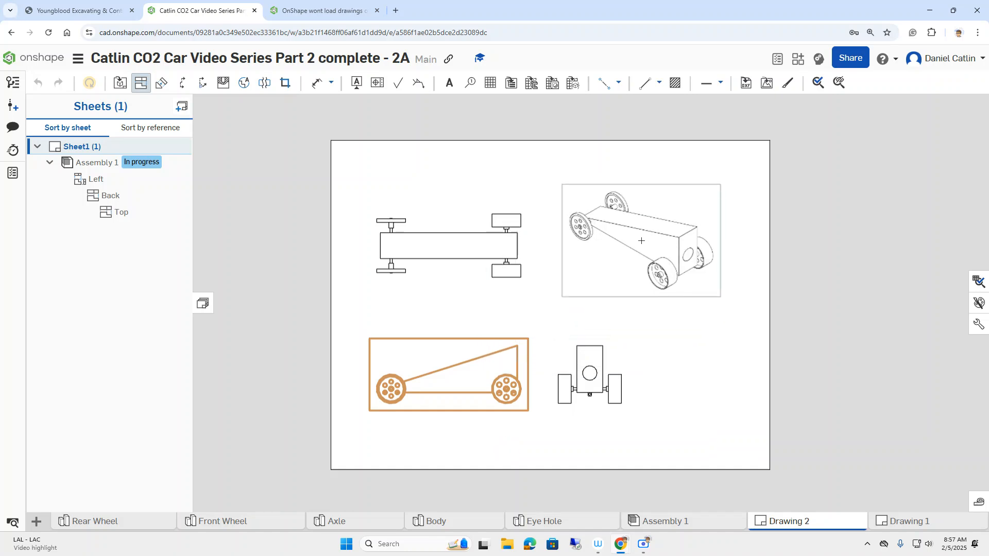
pyautogui.click(641, 240)
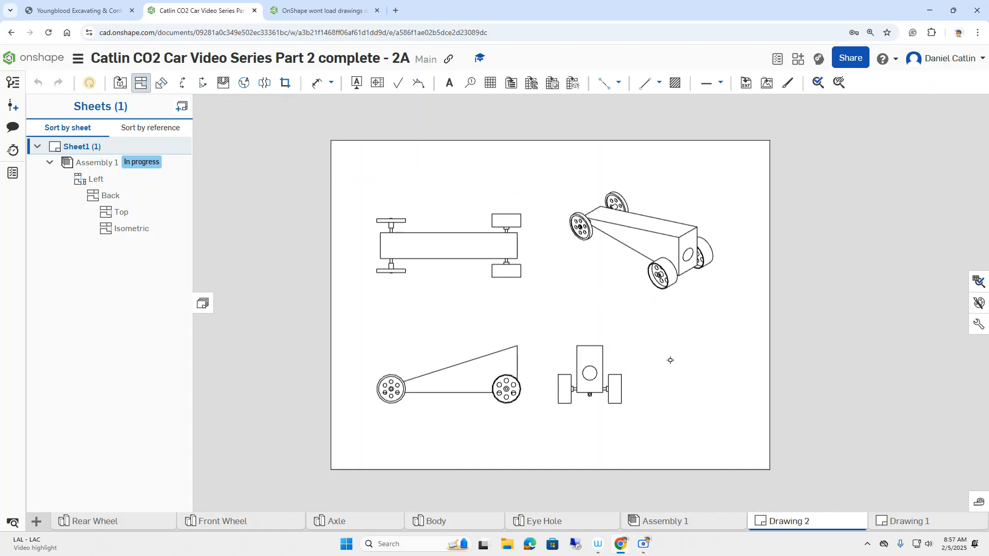
pyautogui.moveTo(446, 380); pyautogui.dragTo(429, 386)
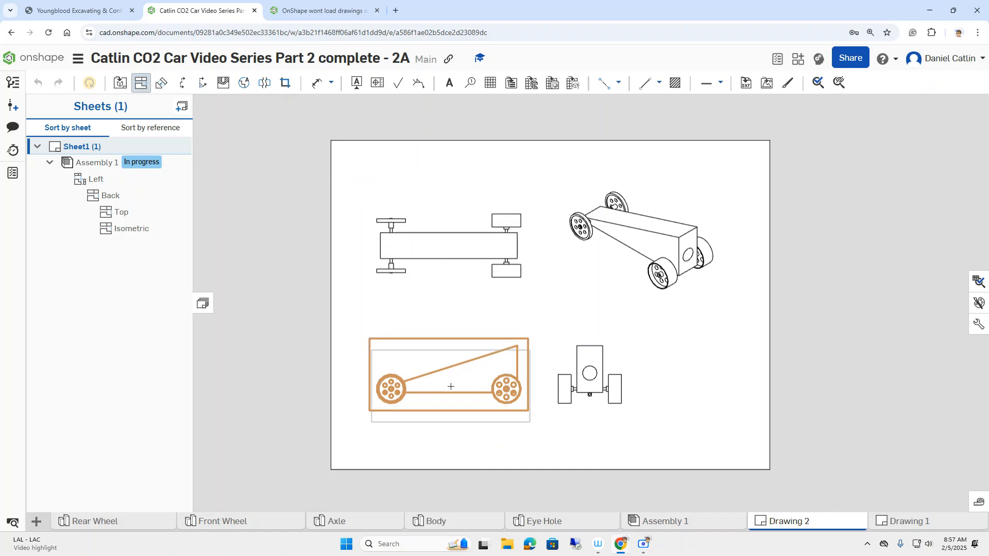
pyautogui.press('Escape')
# Shift the car's side view and end view further left on the sheet.
pyautogui.moveTo(483, 391); pyautogui.dragTo(456, 393)
pyautogui.moveTo(587, 376); pyautogui.dragTo(567, 374)
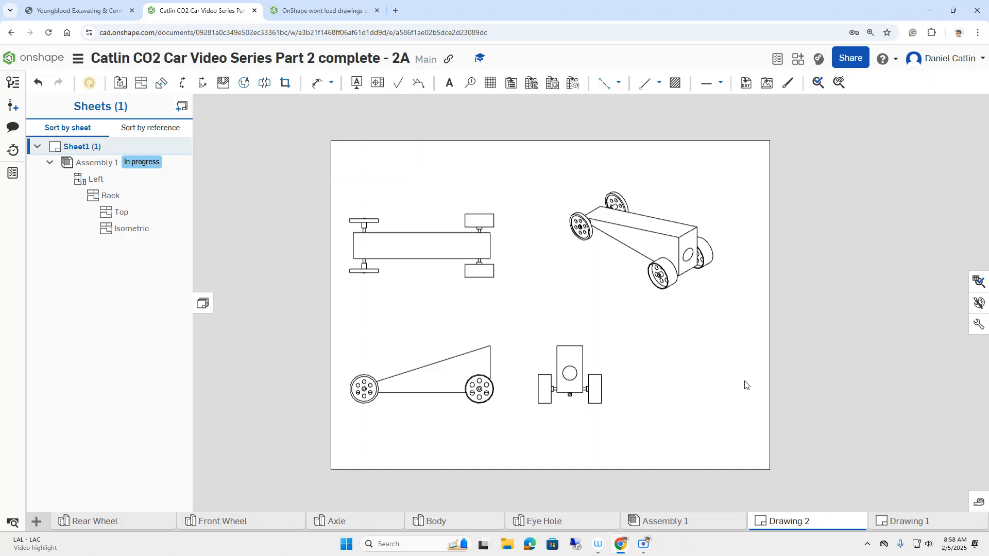
# Insert an empty table with 3 rows, 4 columns and a title row, to the right below the car's end view.
pyautogui.click(492, 83)
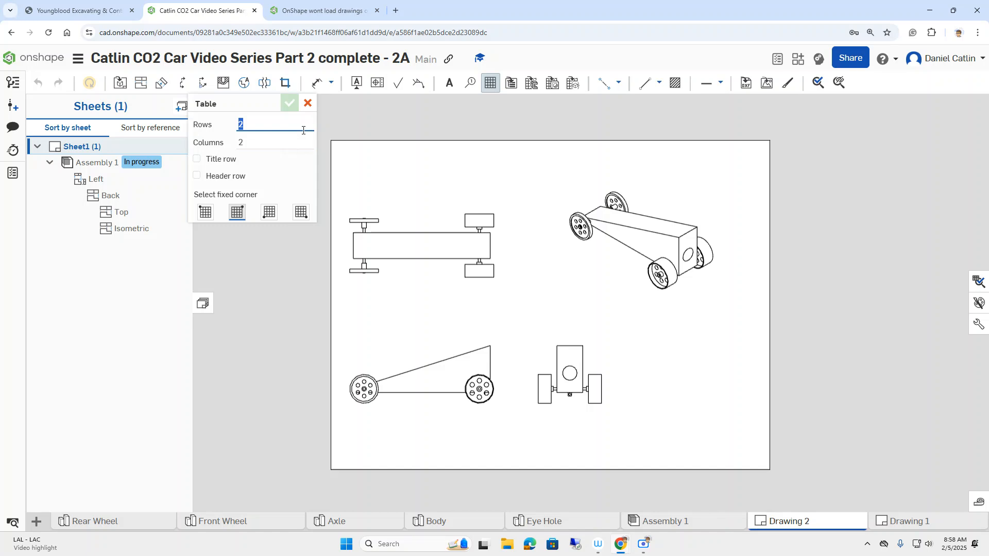
pyautogui.press('Tab')
pyautogui.write('4')
pyautogui.click(197, 160)
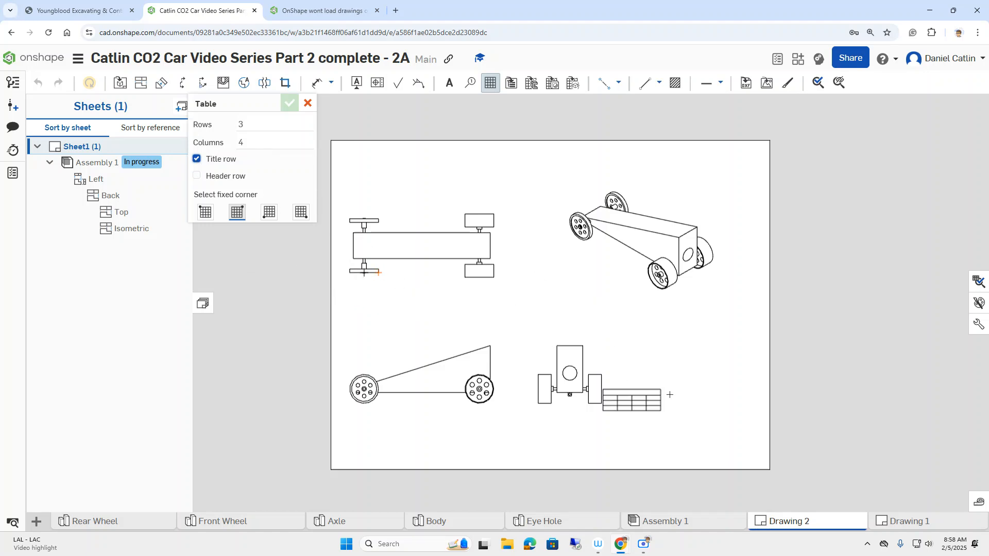
pyautogui.click(688, 404)
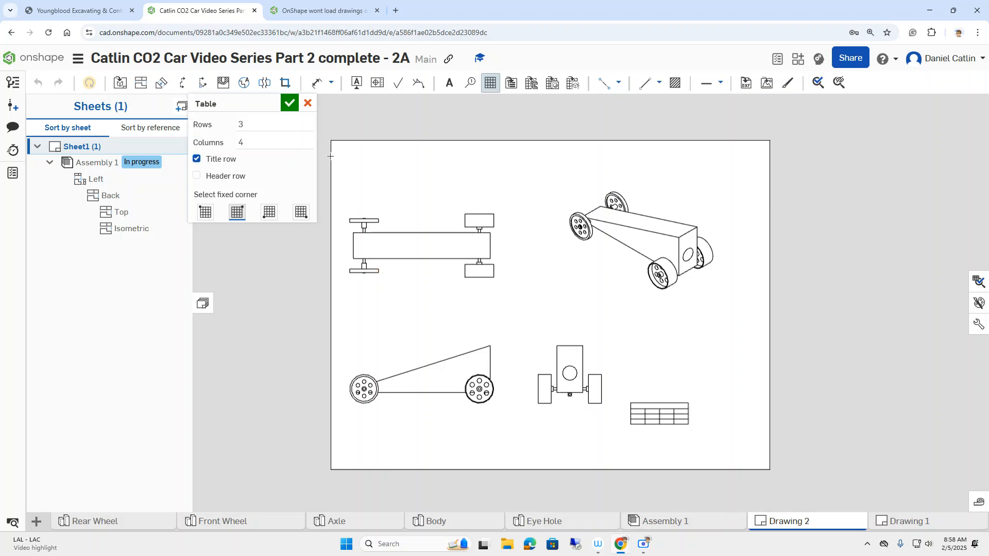
pyautogui.click(289, 103)
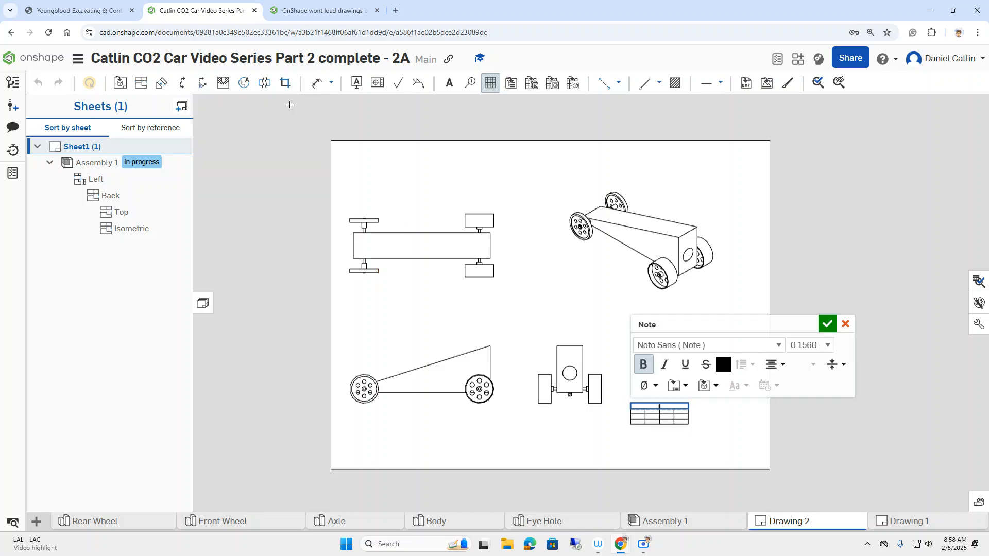
pyautogui.click(845, 324)
# Stretch the table so it is wider and taller and fills the sheet's lower right corner against the borders.
pyautogui.click(673, 415)
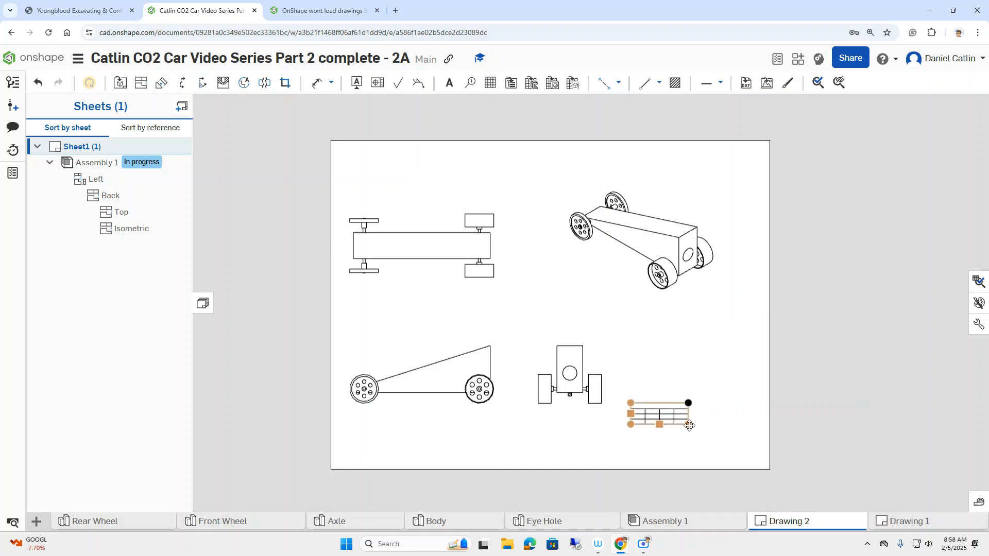
pyautogui.moveTo(690, 426); pyautogui.dragTo(769, 468)
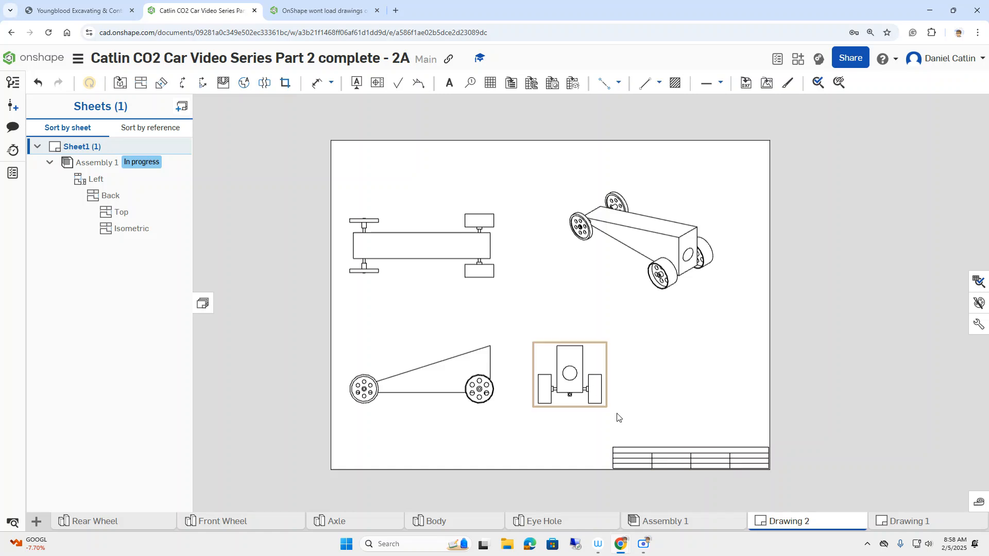
pyautogui.click(692, 454)
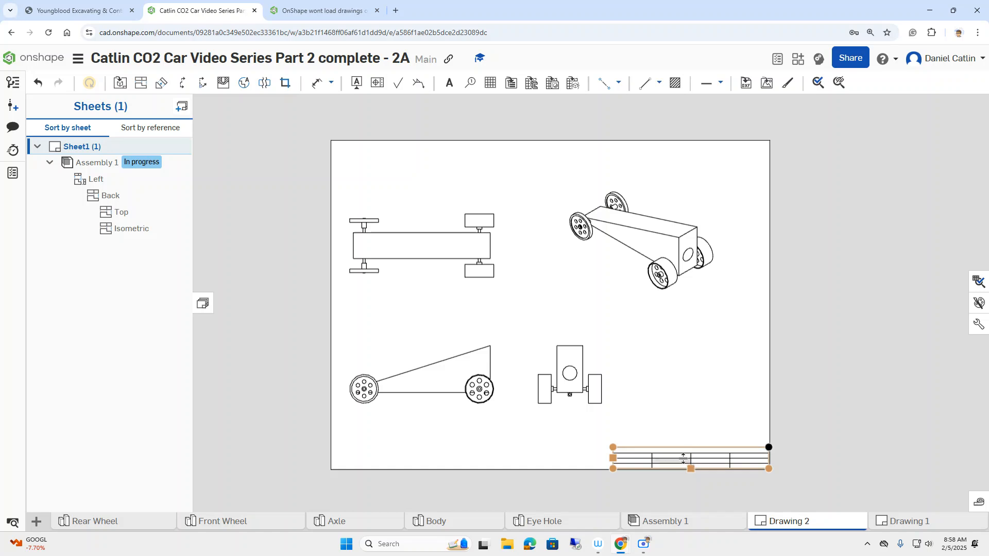
pyautogui.moveTo(616, 449); pyautogui.dragTo(613, 397)
pyautogui.moveTo(690, 417); pyautogui.dragTo(694, 470)
pyautogui.click(721, 406)
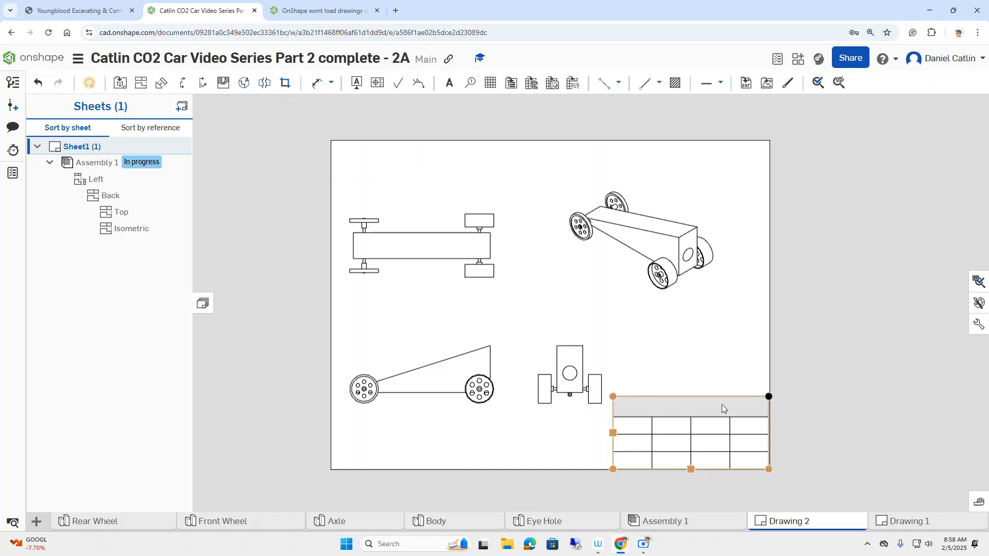
pyautogui.click(864, 494)
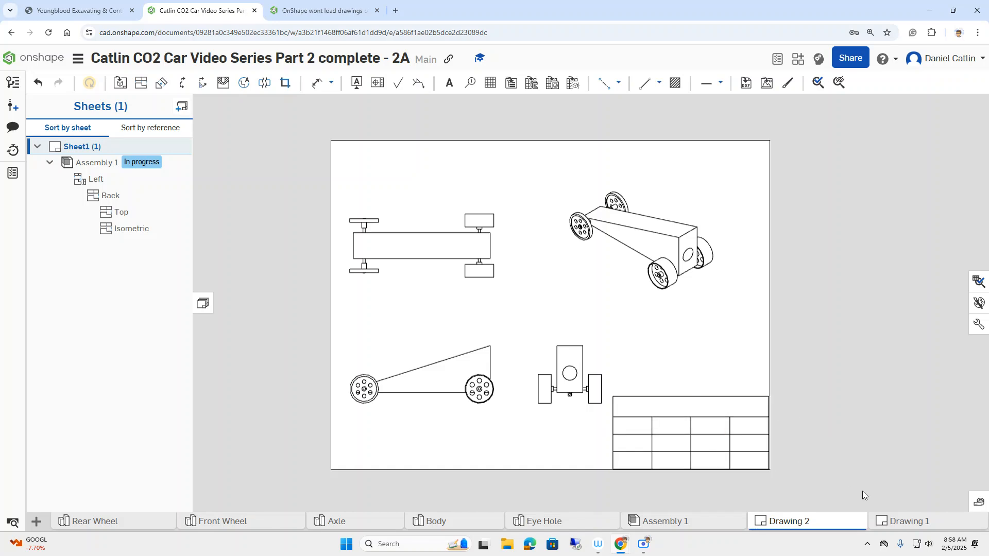
pyautogui.click(669, 407)
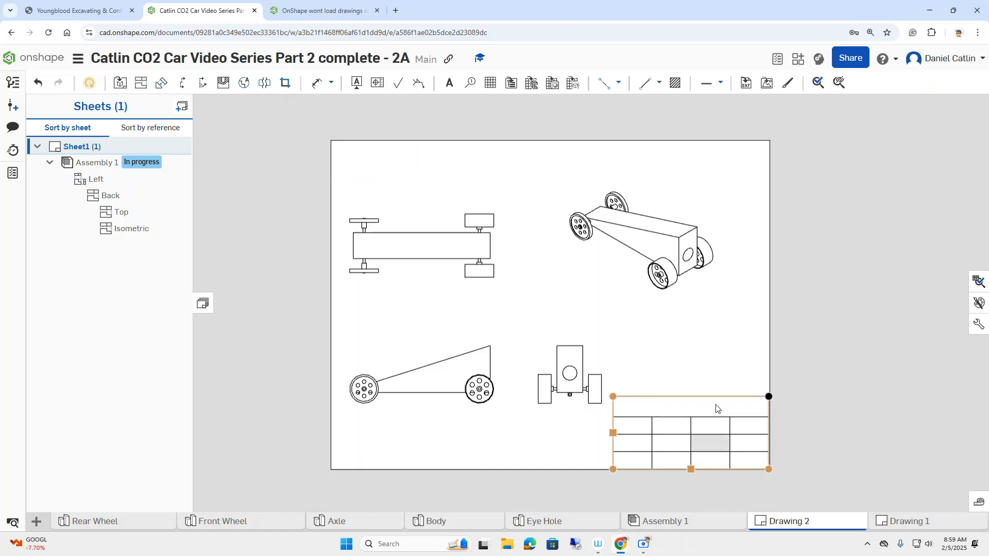
pyautogui.doubleClick(679, 404)
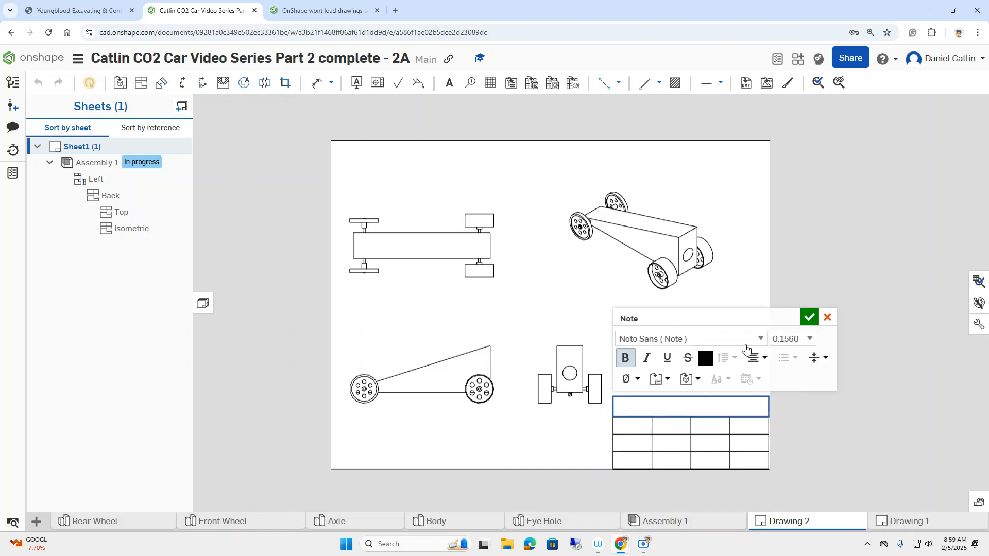
pyautogui.click(827, 317)
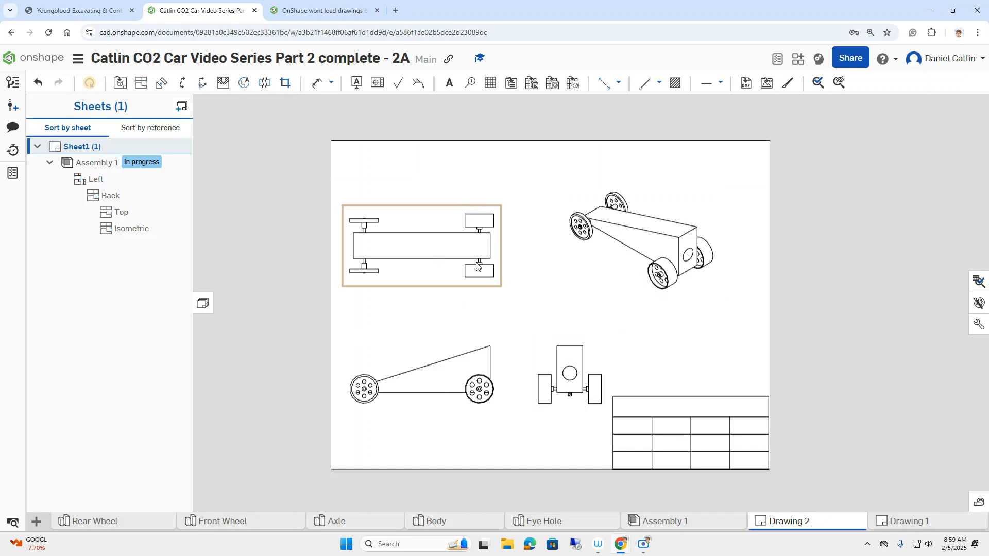
# Dimension the diameter of the upper rear wheel in the car's top view, placing the dimension above the wheel.
pyautogui.scroll(1, 530, 294)
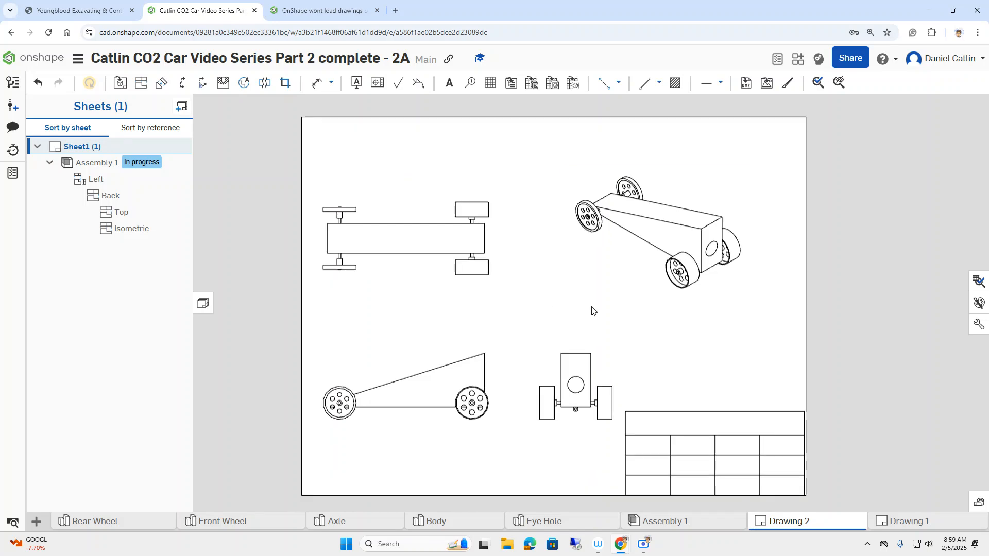
pyautogui.scroll(1, 627, 336)
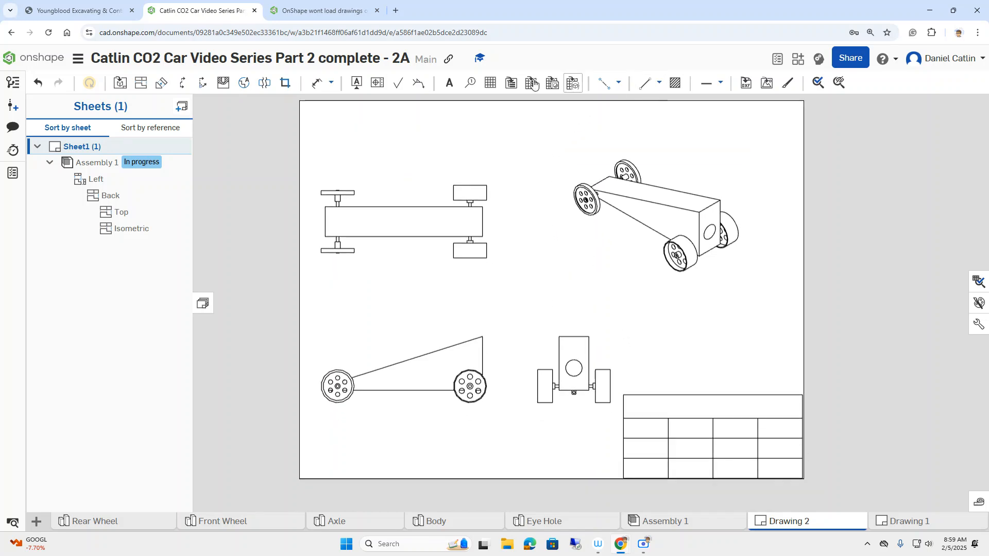
pyautogui.click(317, 83)
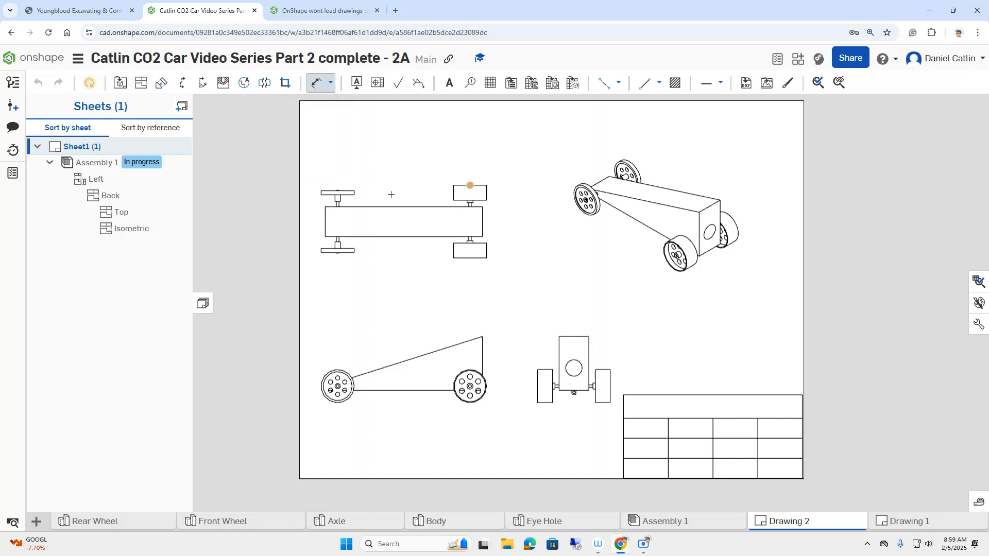
pyautogui.scroll(2, 384, 200)
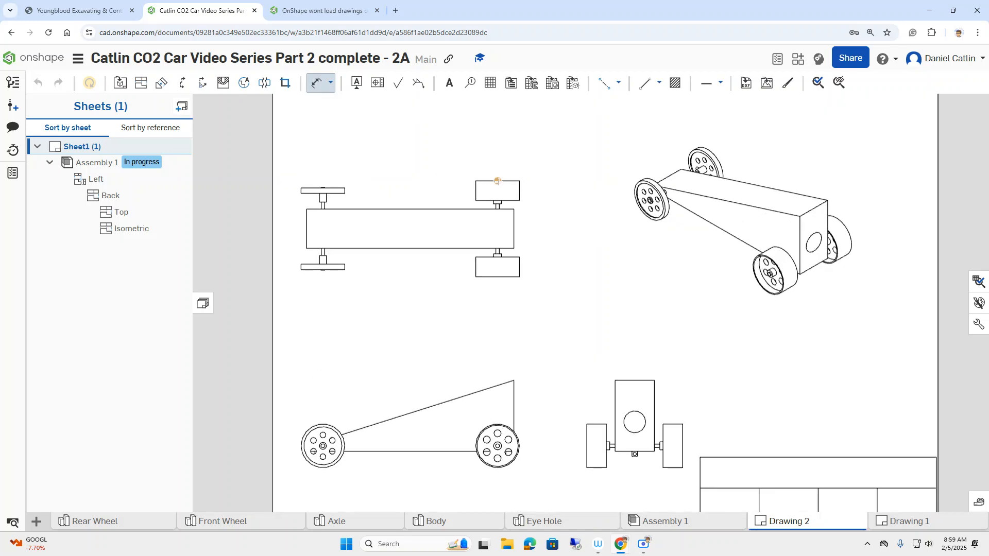
pyautogui.click(499, 181)
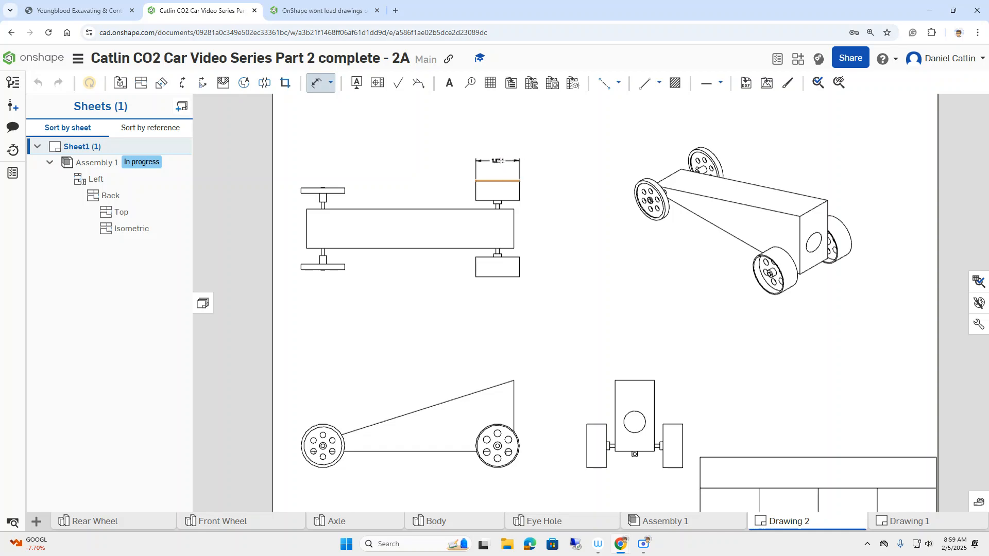
pyautogui.click(498, 160)
pyautogui.moveTo(497, 162)
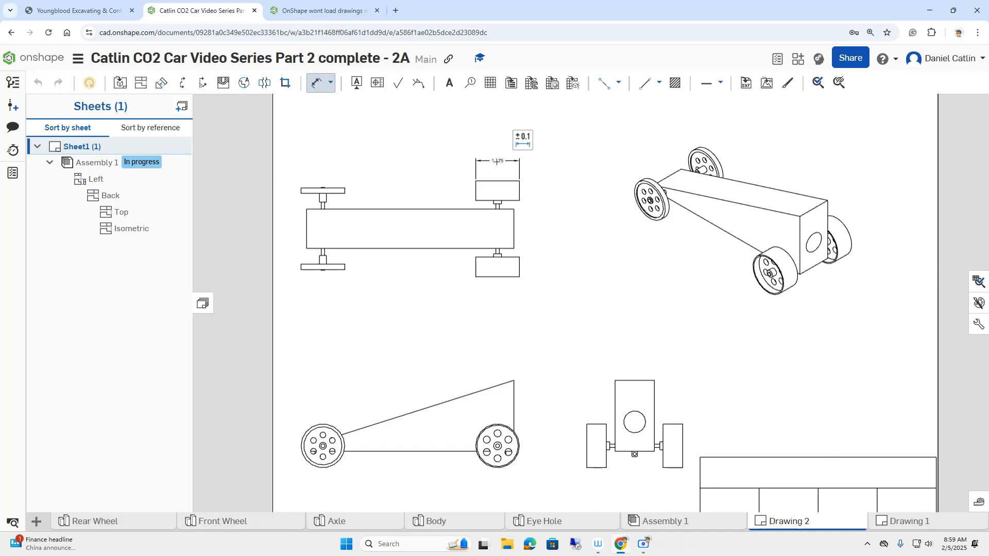
pyautogui.click(521, 140)
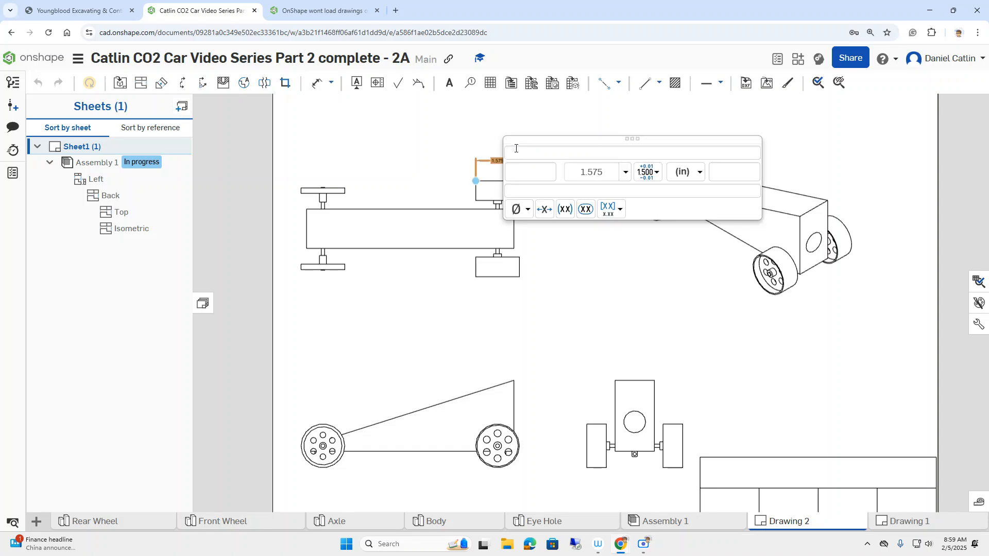
pyautogui.press('Escape')
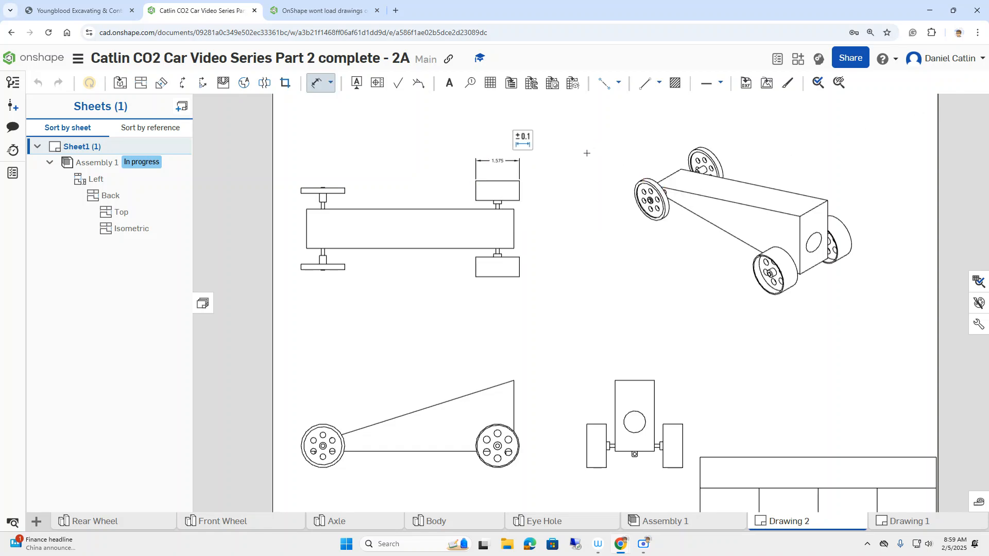
pyautogui.click(532, 150)
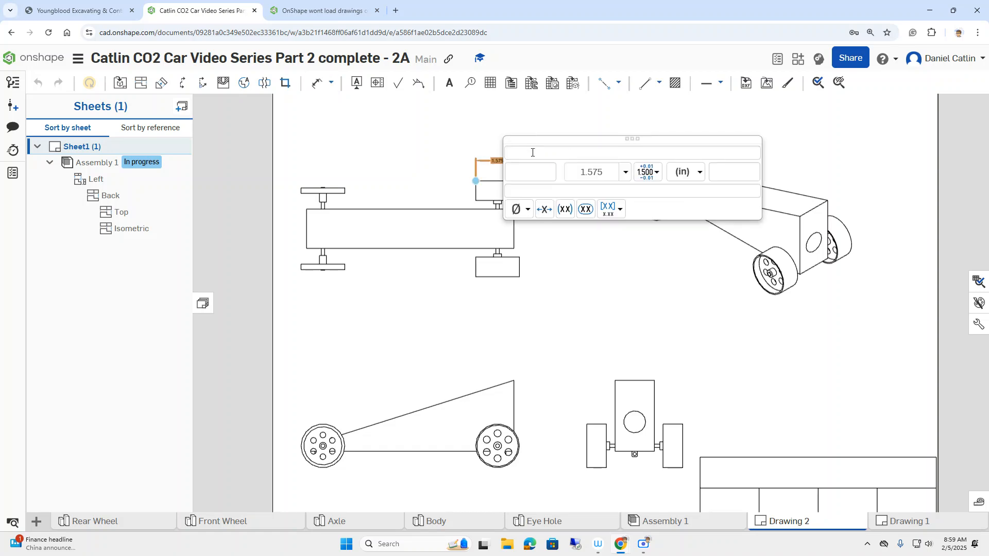
pyautogui.click(688, 116)
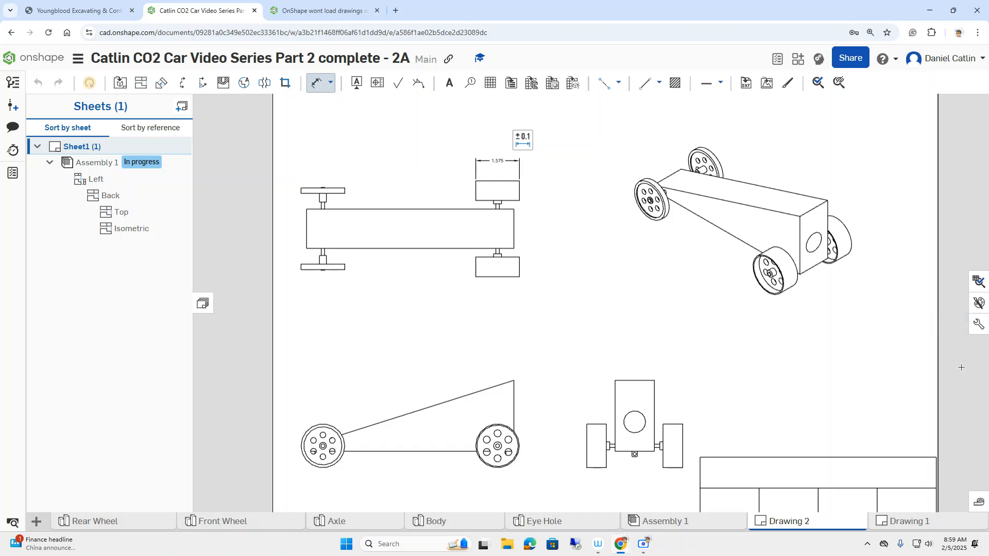
# Change the drawing's primary units to Millimeters in the drawing properties.
pyautogui.click(980, 328)
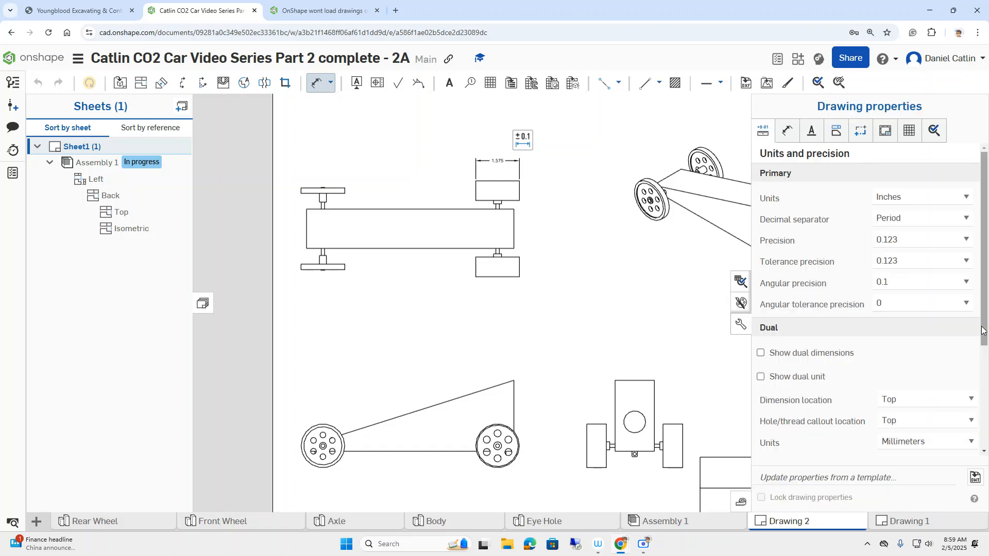
pyautogui.click(965, 200)
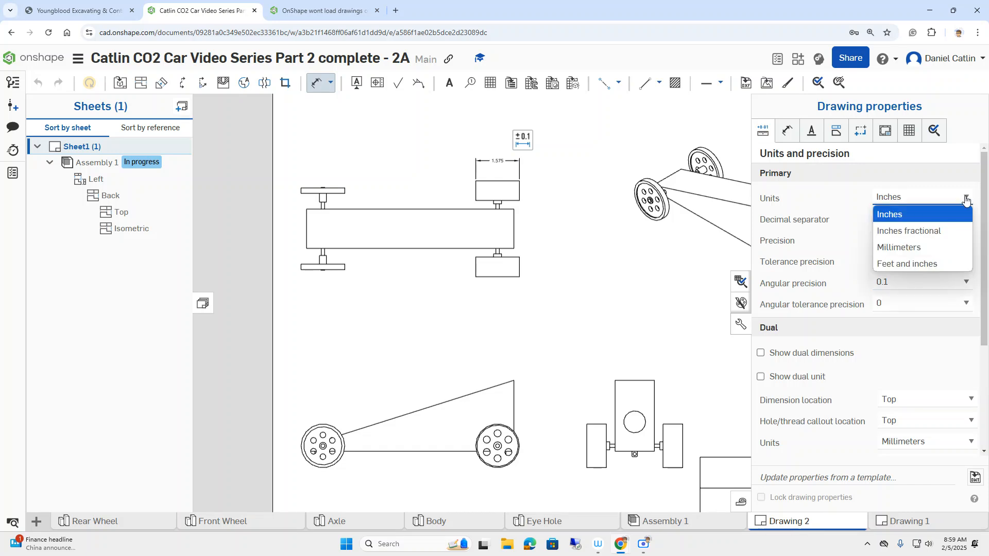
pyautogui.click(898, 248)
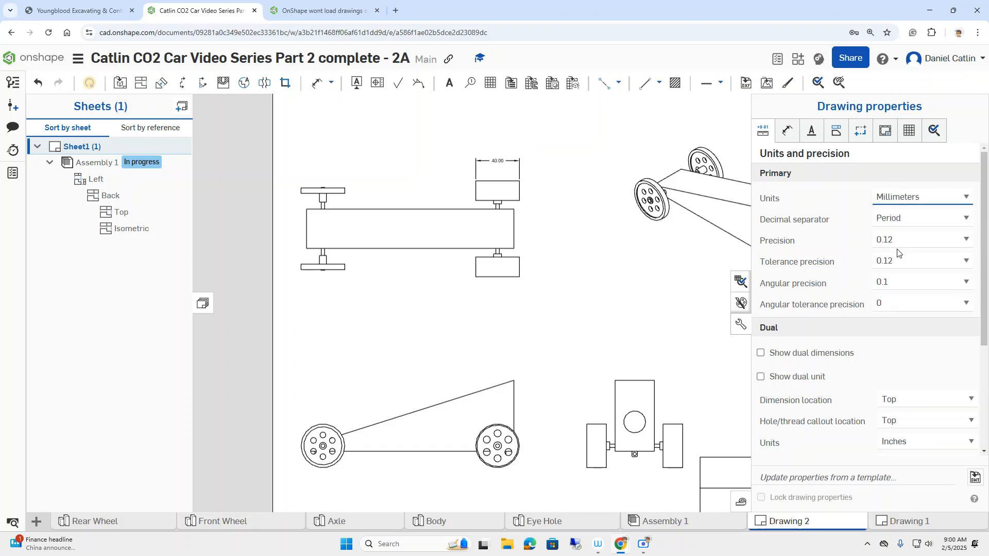
pyautogui.click(503, 163)
pyautogui.press('Escape')
pyautogui.click(739, 325)
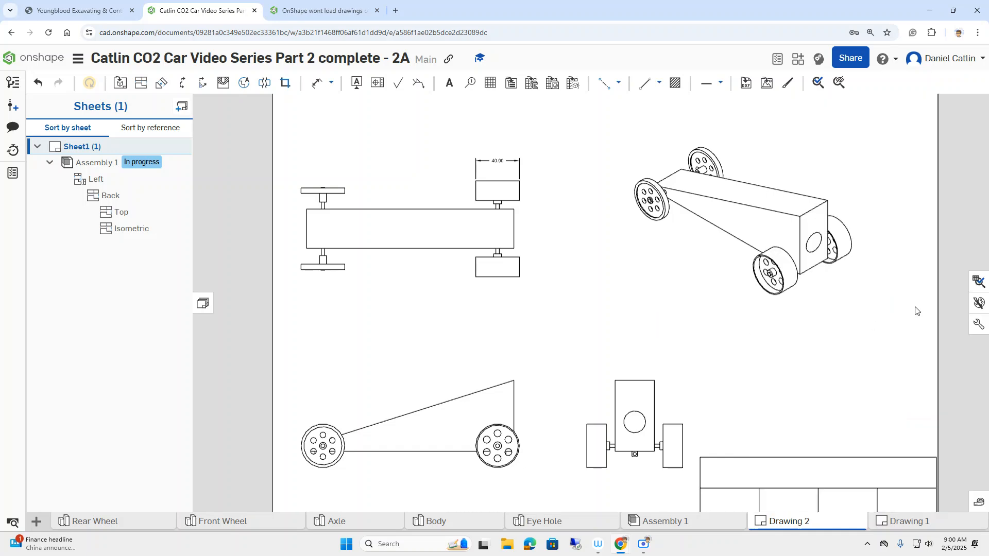
pyautogui.click(502, 161)
pyautogui.click(941, 400)
# Add the note "All Measurements are Metric" above the empty table and widen its text box so the text fits on one line.
pyautogui.scroll(-1, 932, 437)
pyautogui.moveTo(950, 449); pyautogui.dragTo(947, 397, button='middle')
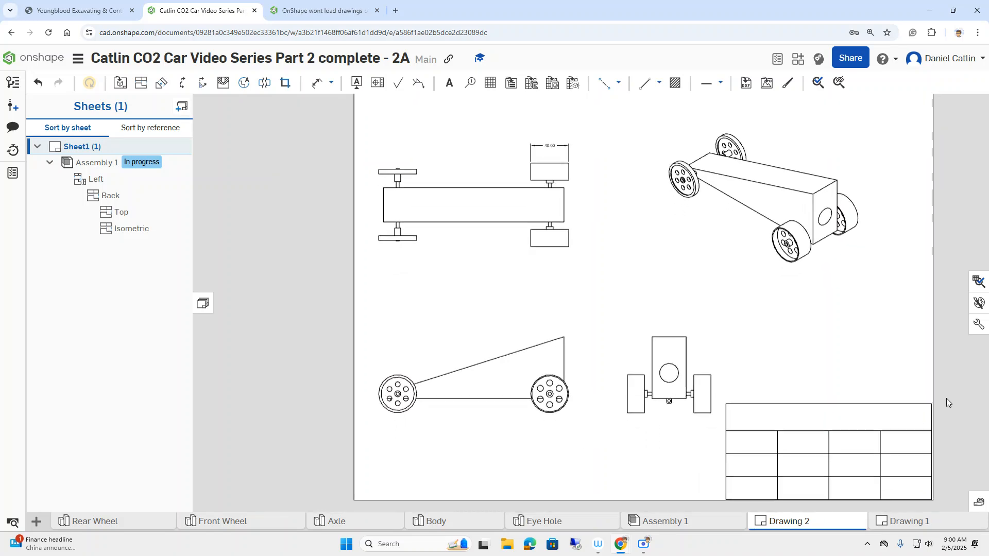
pyautogui.click(899, 447)
pyautogui.click(833, 394)
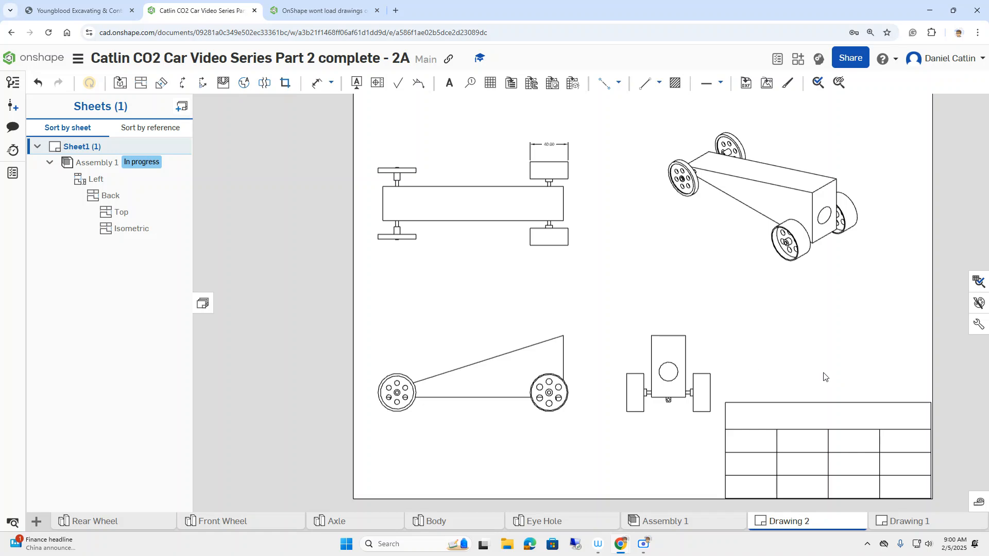
pyautogui.click(449, 83)
pyautogui.click(754, 374)
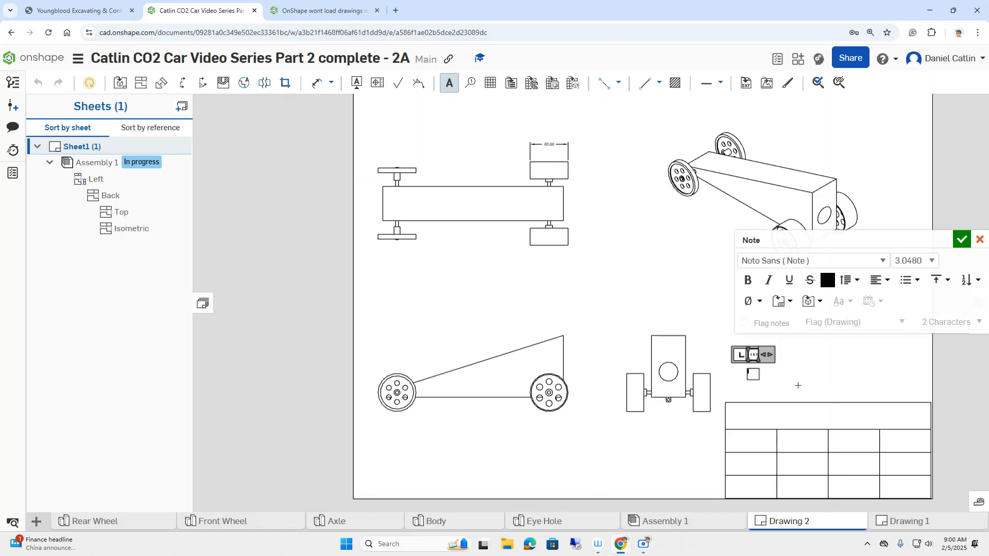
pyautogui.write('All Measurements are Metric')
pyautogui.press('Return')
pyautogui.moveTo(775, 353); pyautogui.dragTo(897, 355)
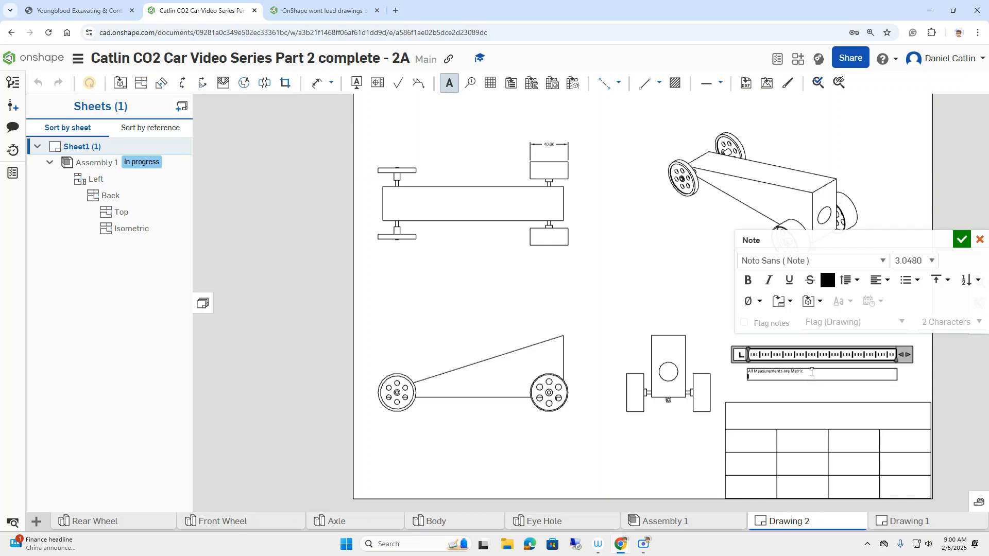
# Set the metric note's text height to 5, make it bold and finish the note.
pyautogui.moveTo(812, 371); pyautogui.dragTo(742, 371)
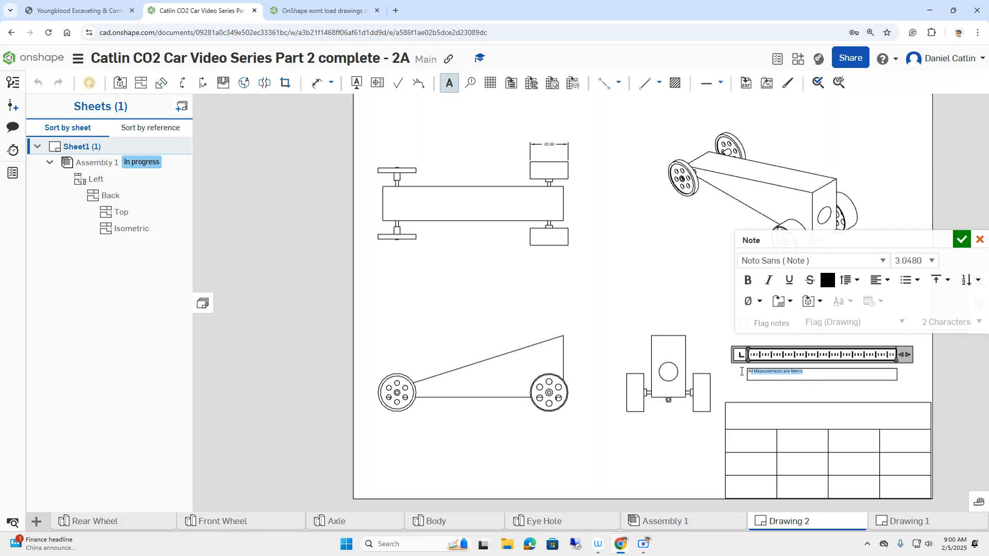
pyautogui.click(921, 261)
pyautogui.click(922, 292)
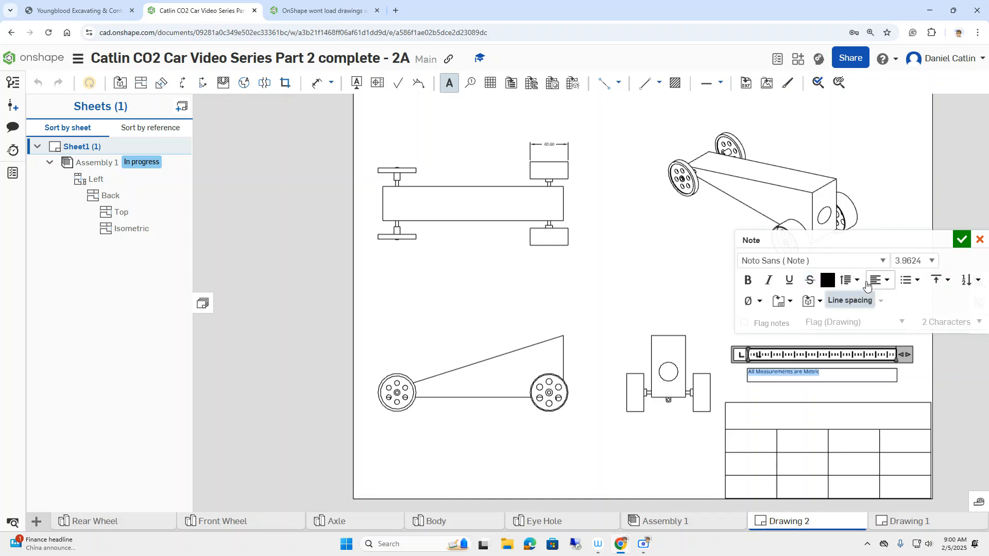
pyautogui.click(921, 261)
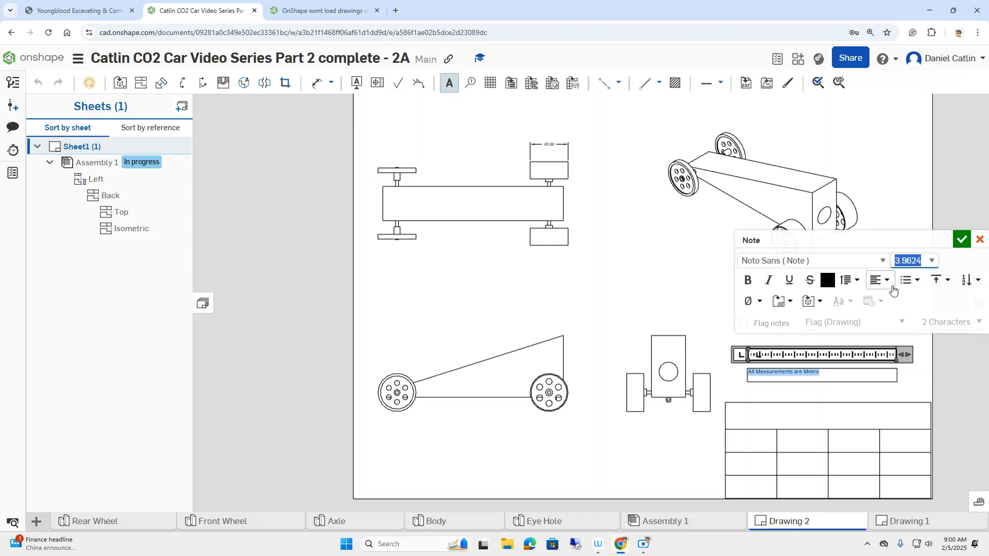
pyautogui.write('5')
pyautogui.press('Return')
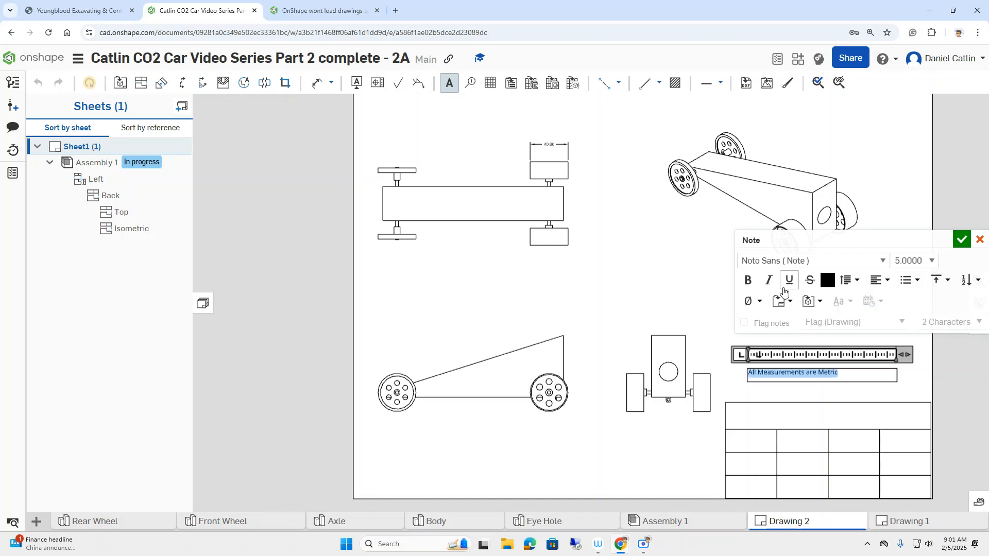
pyautogui.click(748, 280)
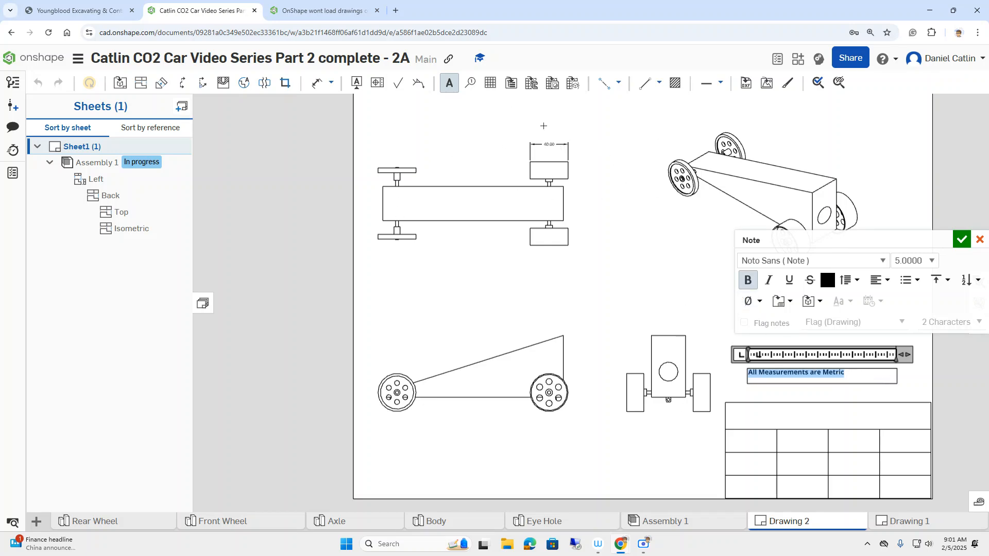
pyautogui.click(961, 240)
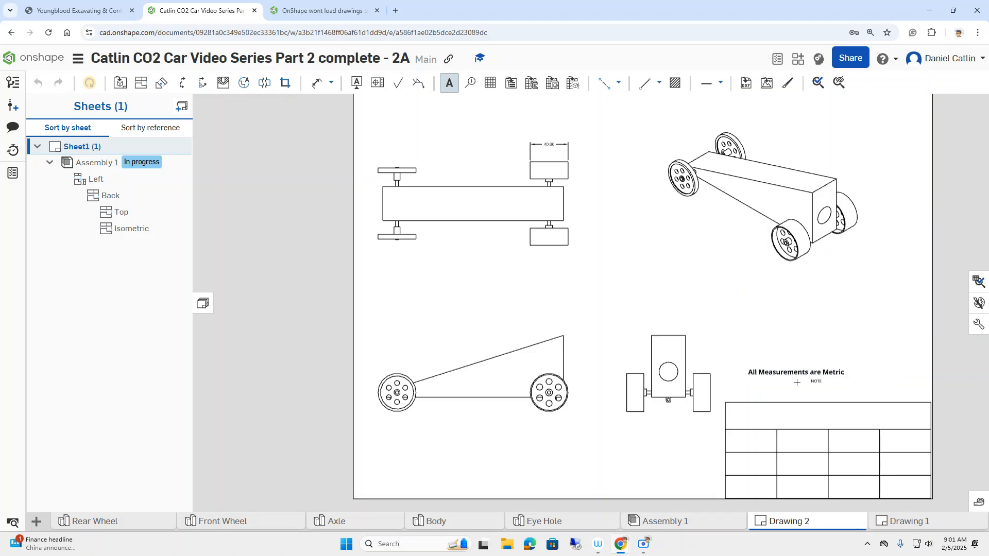
# Examine the finished example in Drawing 1, including its title table, dimensioned views, drawing options and the eye hole in the end view.
pyautogui.click(907, 521)
pyautogui.click(863, 420)
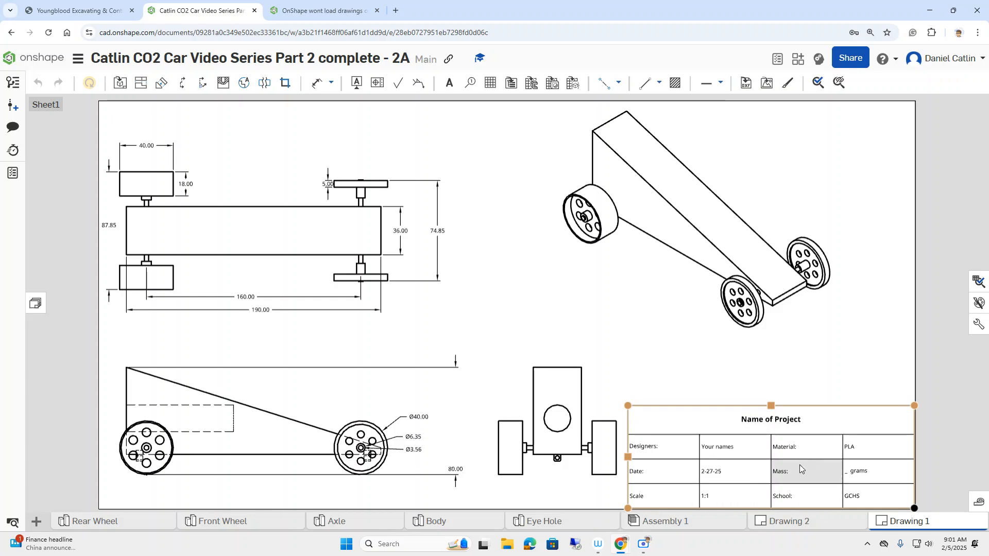
pyautogui.click(782, 522)
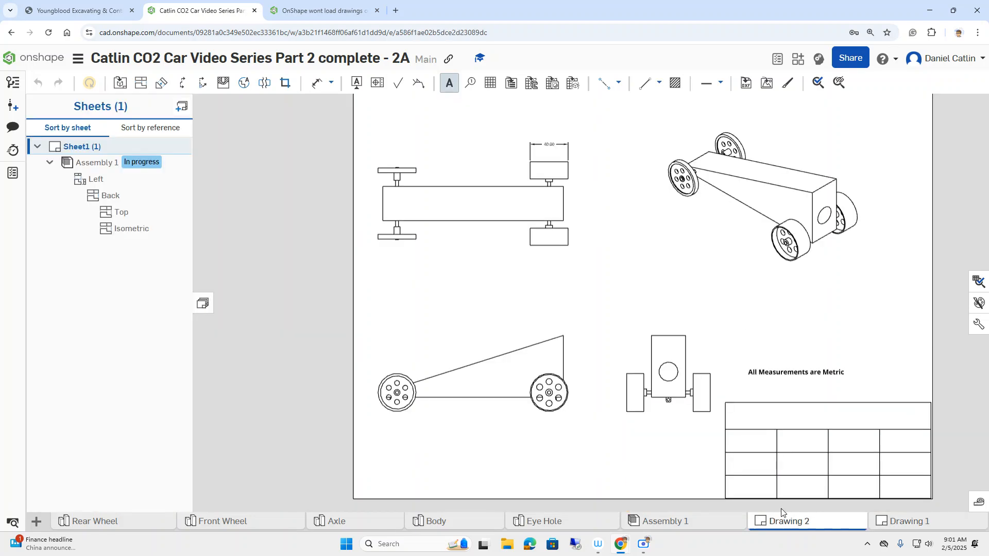
pyautogui.click(905, 521)
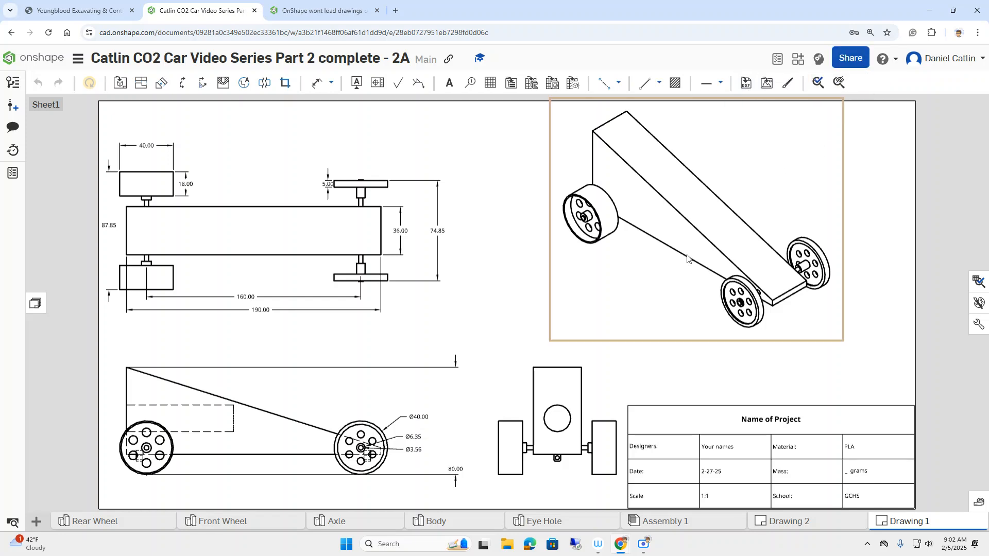
pyautogui.rightClick(919, 523)
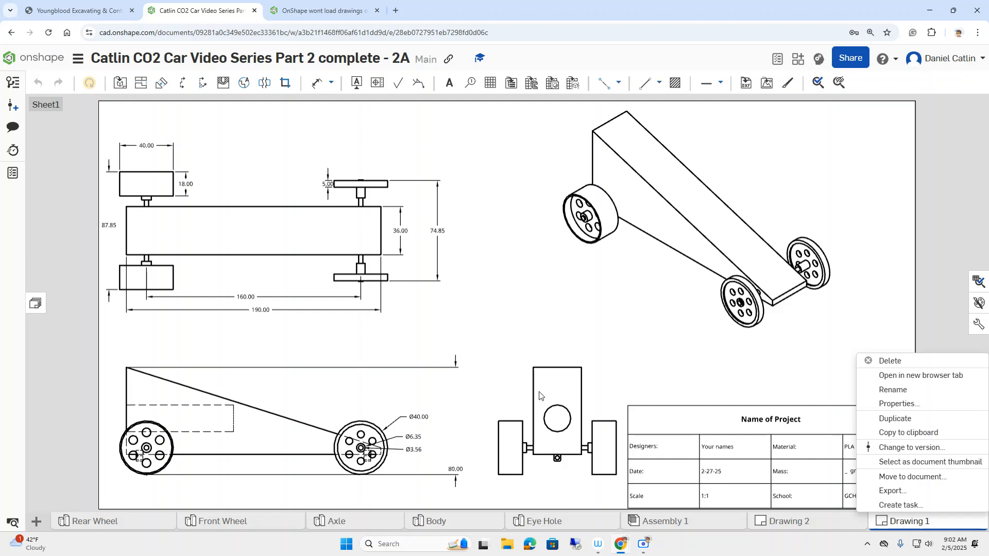
pyautogui.click(935, 306)
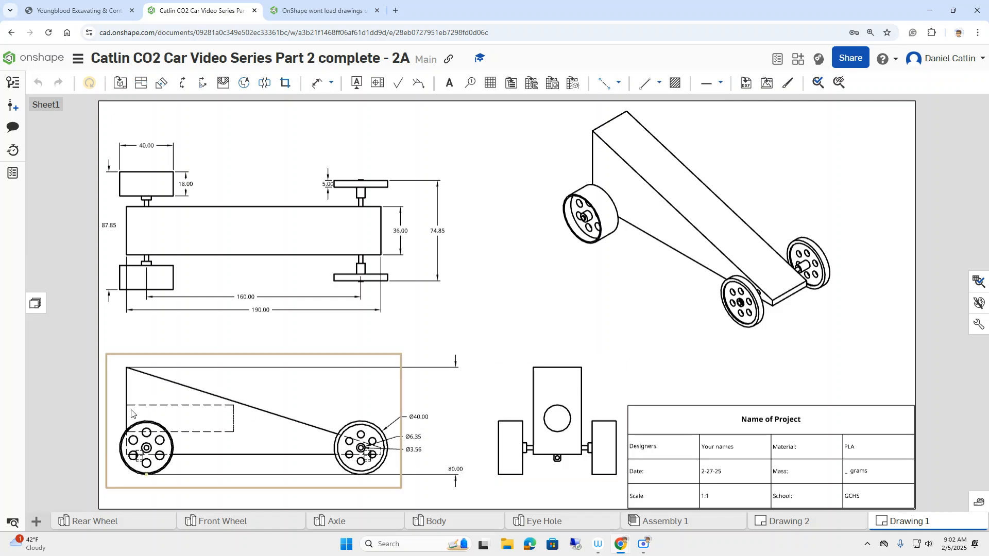
pyautogui.scroll(10, 557, 466)
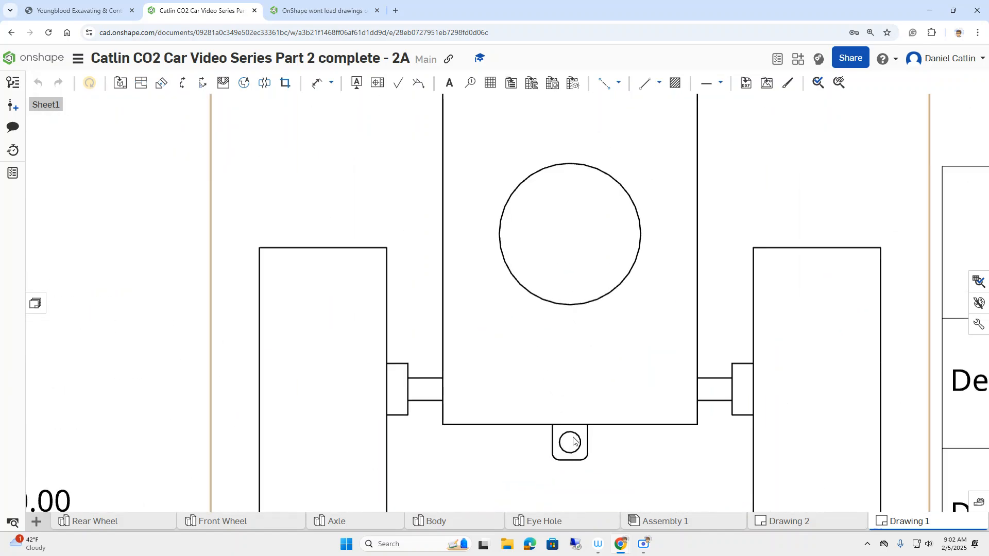
pyautogui.scroll(-10, 580, 443)
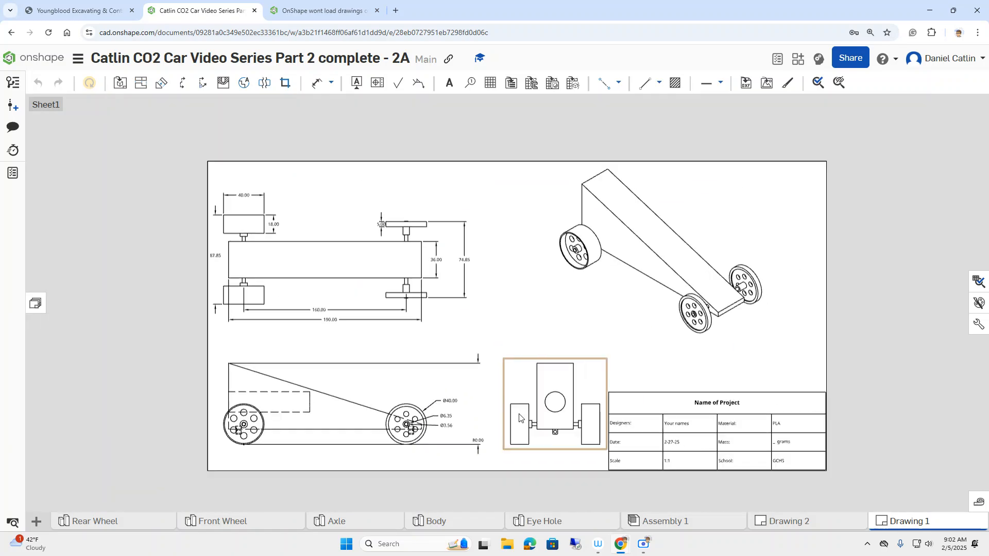